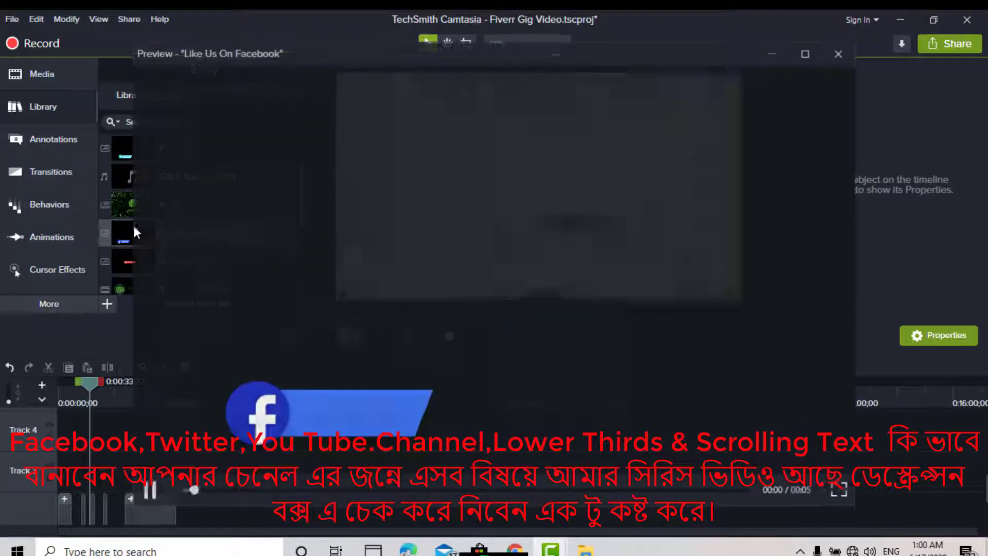
Step: Preview the Subscribe Us asset from the Default library, and look through the remaining assets listed below it
left_click(839, 53)
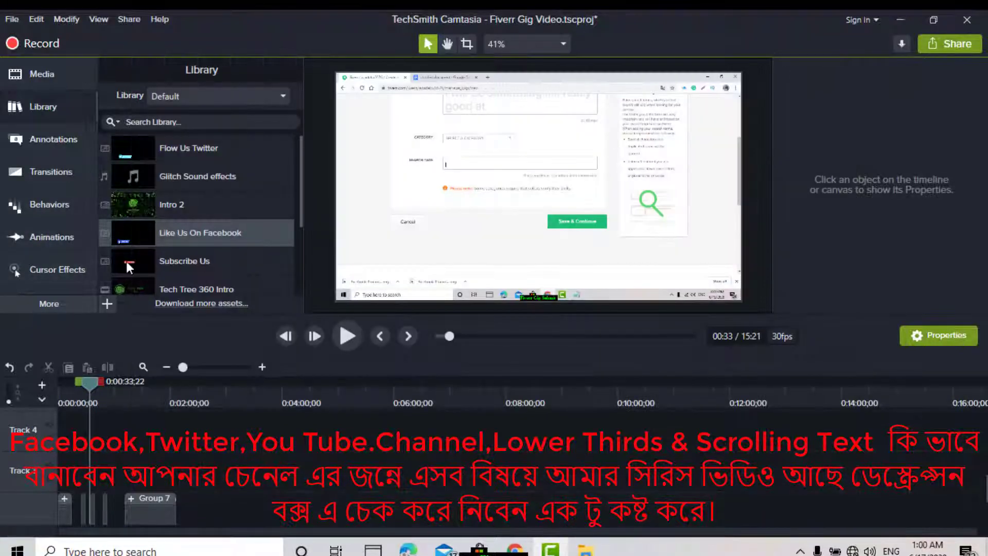
left_click(125, 261)
double_click(126, 260)
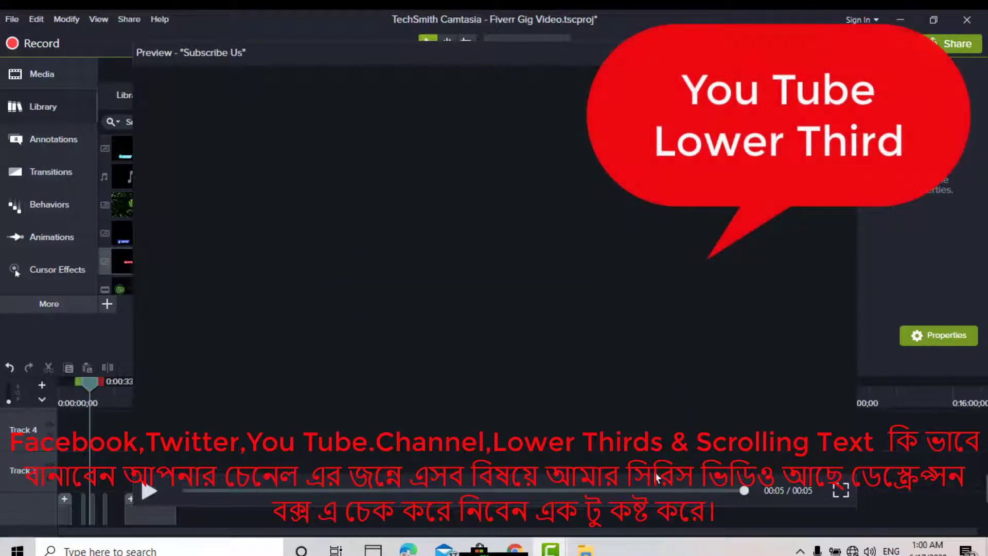
left_click(150, 489)
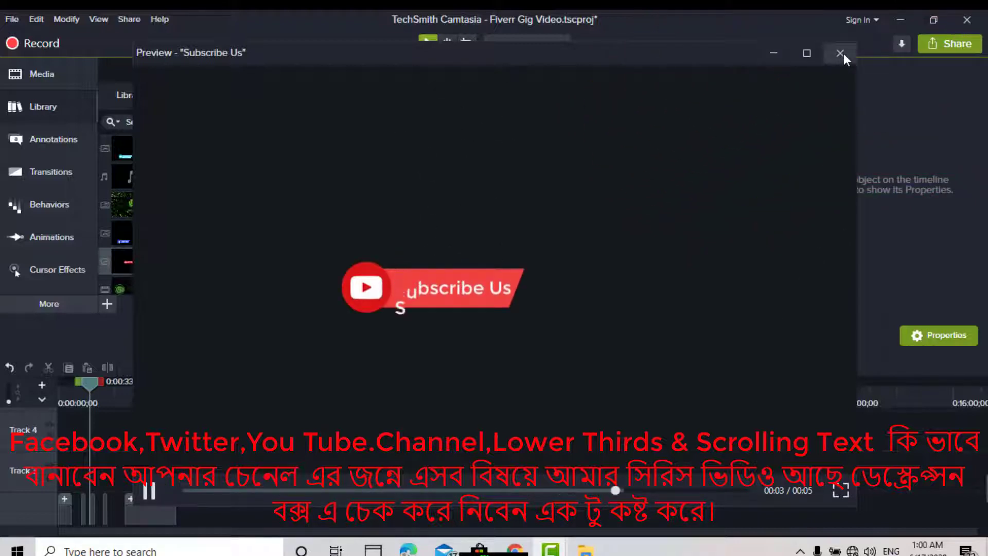
left_click(841, 53)
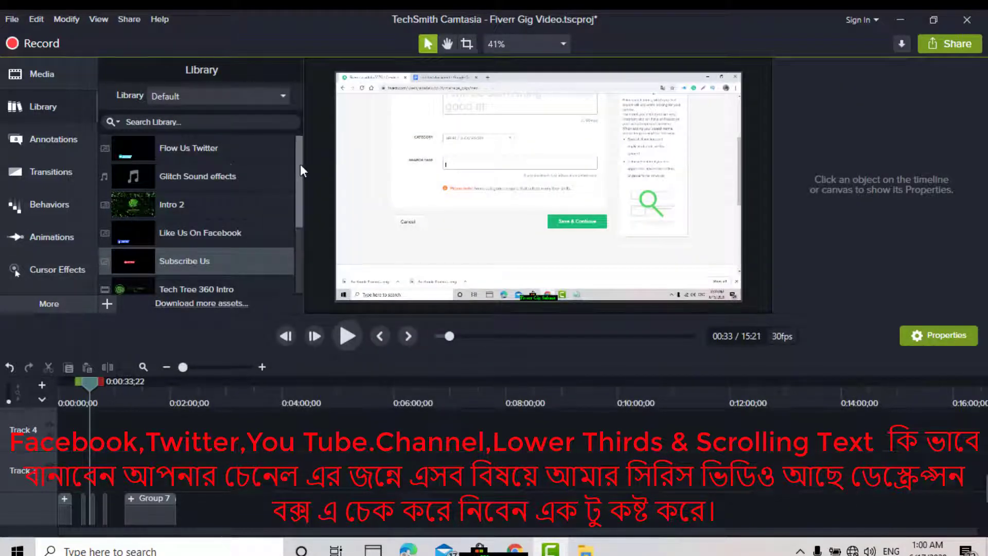
left_click_drag(300, 165, 298, 251)
left_click(133, 268)
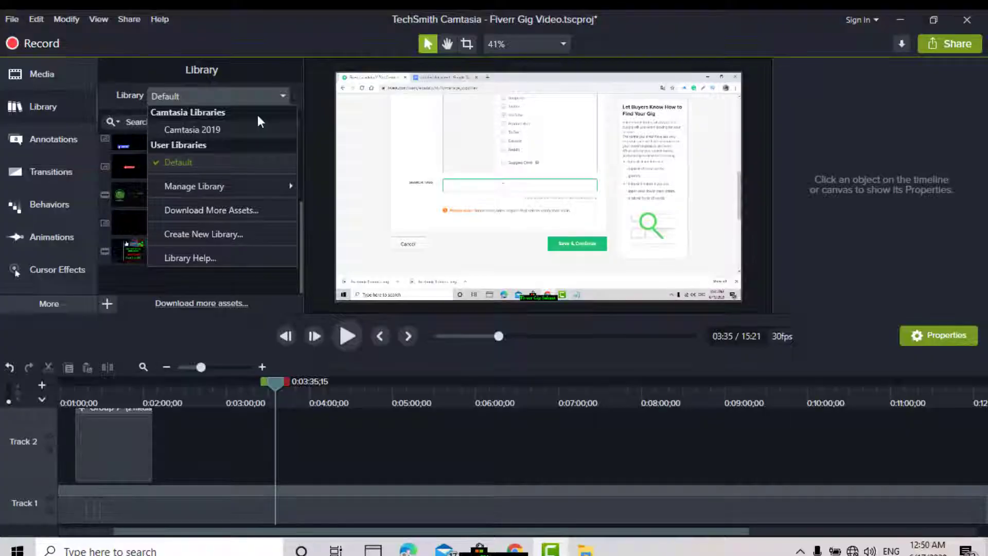
Step: Add the squaresandrectangles-01 lower third from the Camtasia 2019 library to Track 2, just before the 3-minute mark
left_click(237, 129)
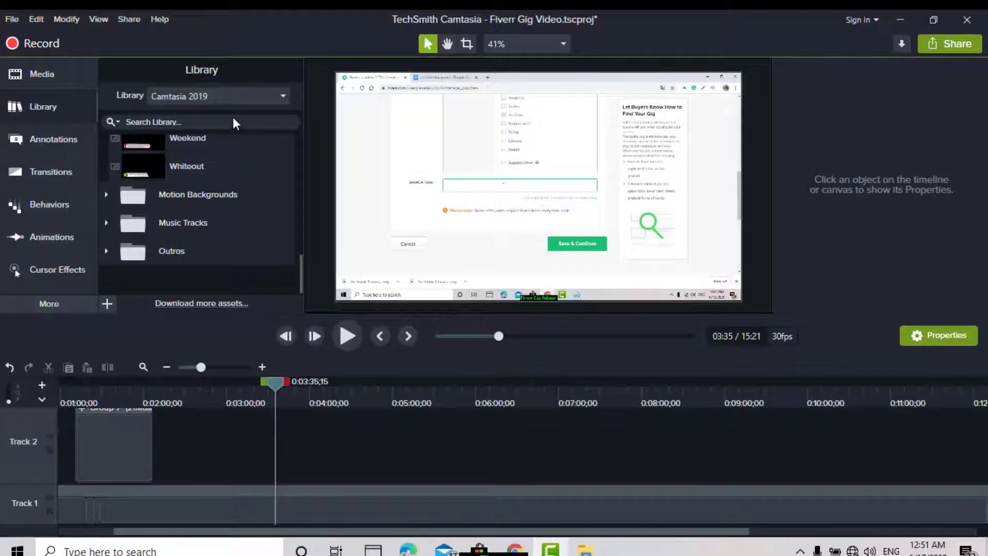
scroll(206, 154, "up", 2)
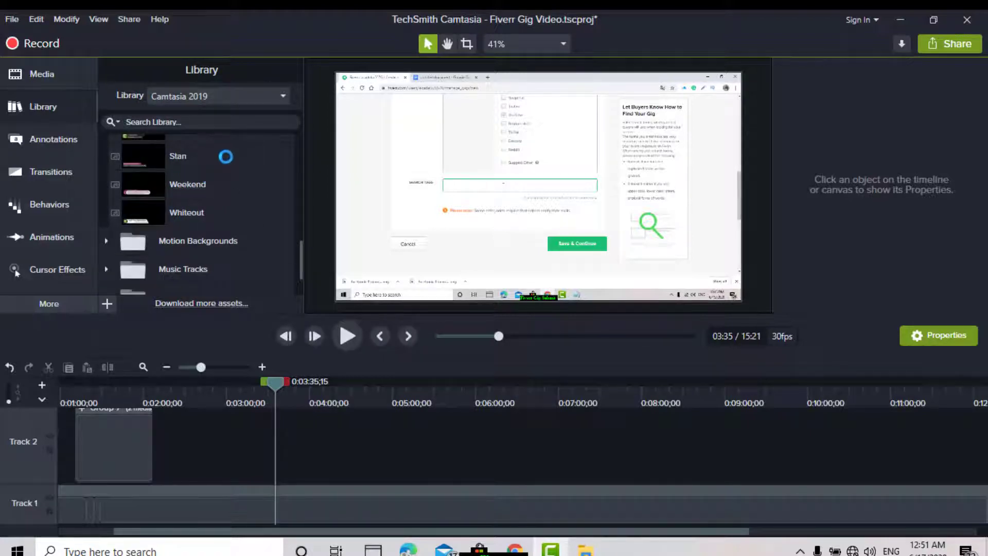
scroll(227, 175, "up", 5)
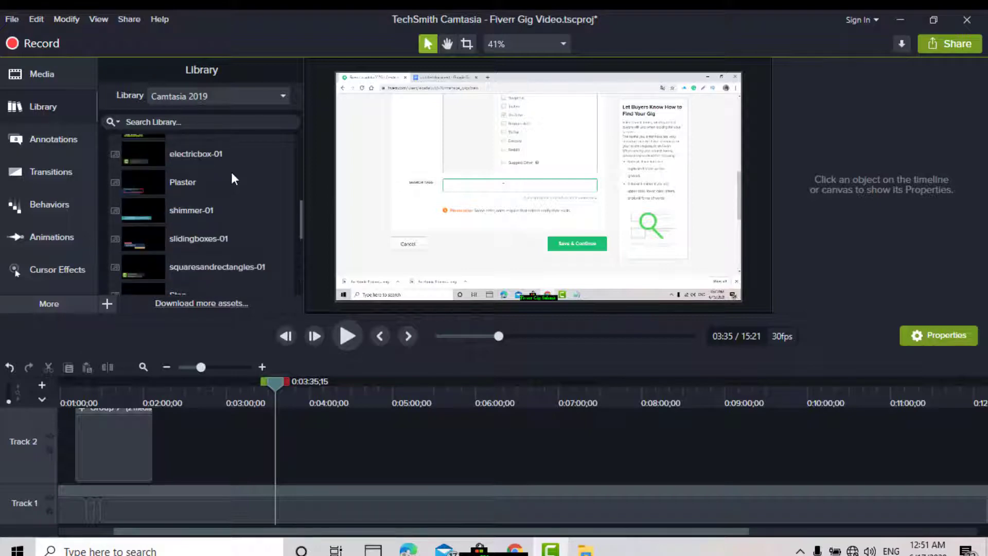
scroll(231, 179, "up", 3)
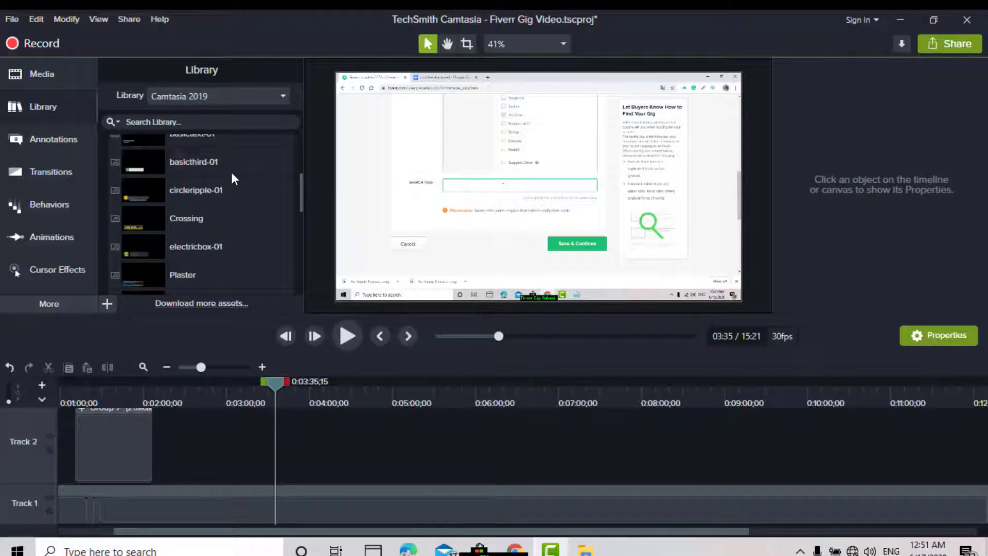
scroll(231, 177, "down", 5)
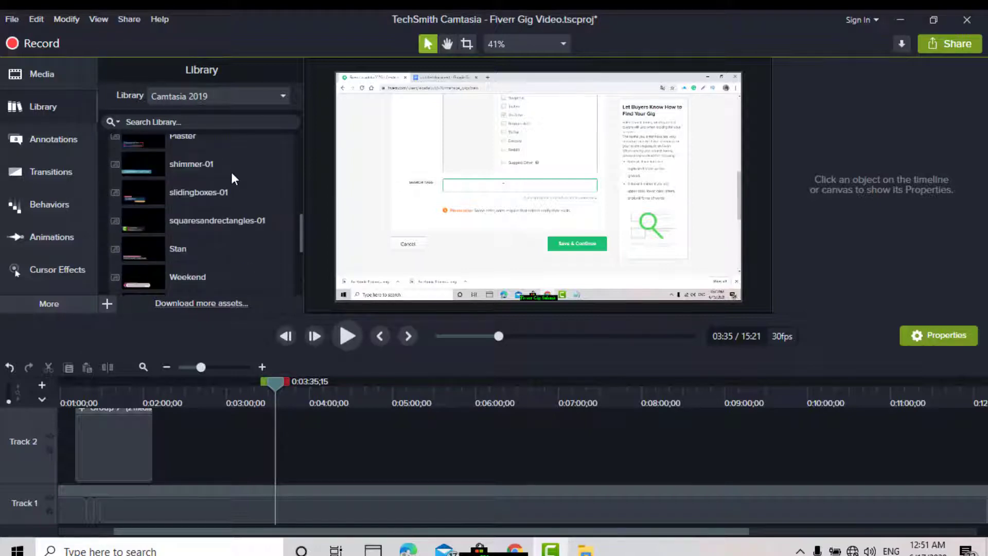
left_click(127, 232)
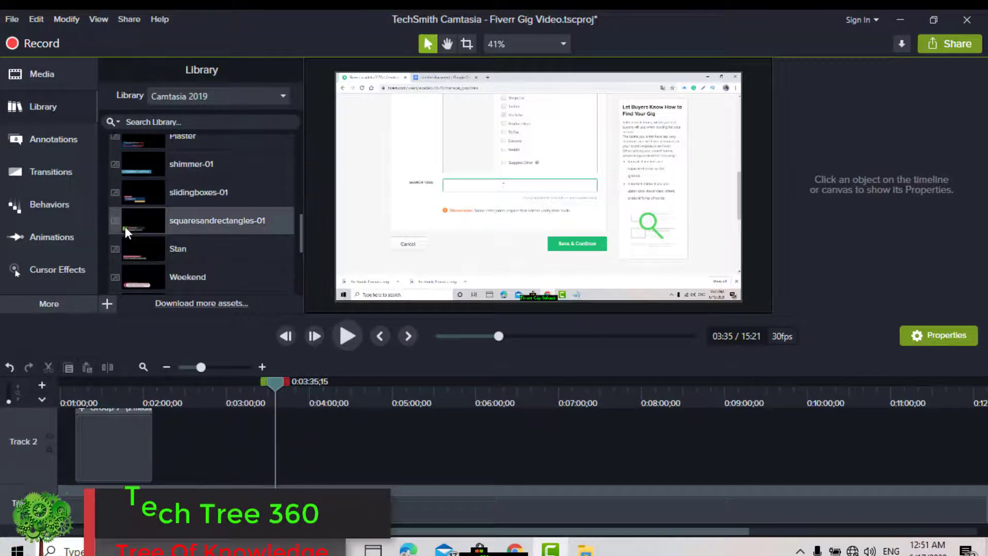
left_click_drag(124, 227, 227, 443)
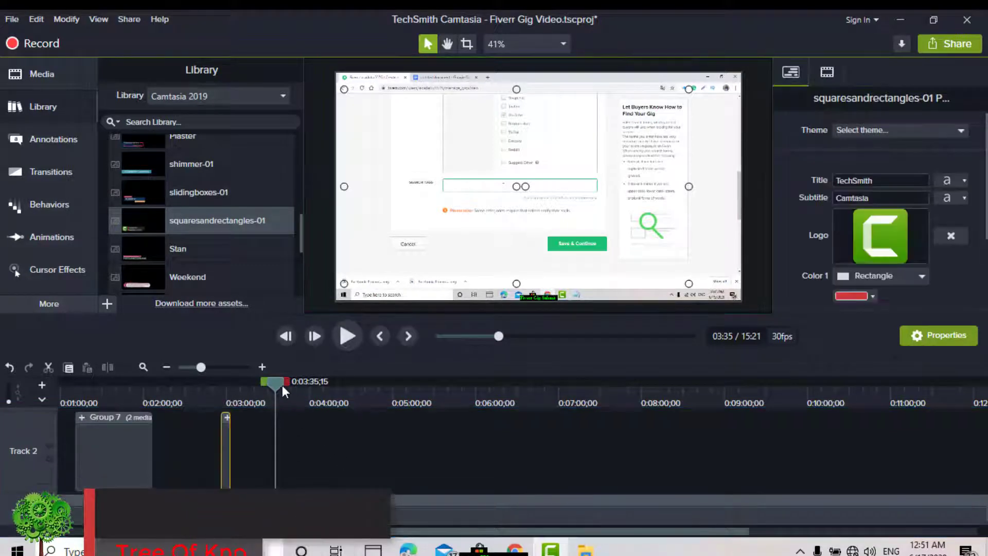
Step: Extend the squaresandrectangles-01 clip so that it ends at about 0:03:15 on the timeline
left_click_drag(275, 384, 226, 400)
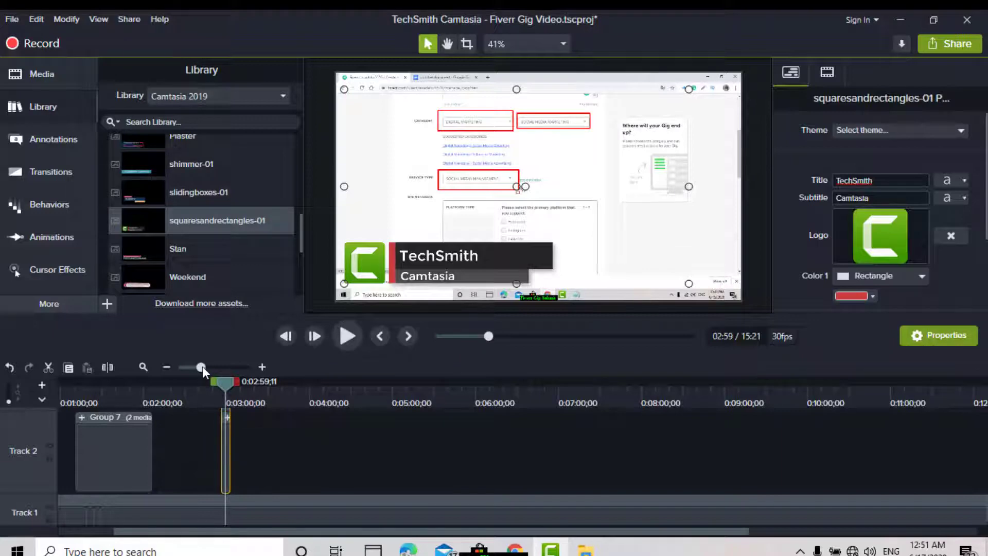
left_click_drag(208, 366, 214, 369)
left_click_drag(249, 457, 328, 452)
Step: Expand the squaresandrectangles-01 group and delete the Camtasia_512 logo clip from its Track 3
left_click(214, 416)
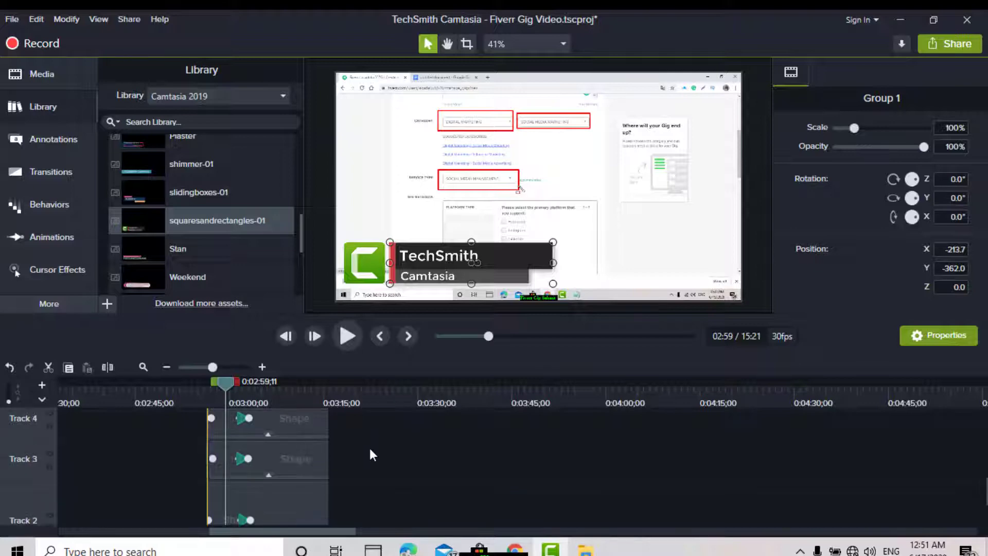
scroll(369, 448, "down", 1)
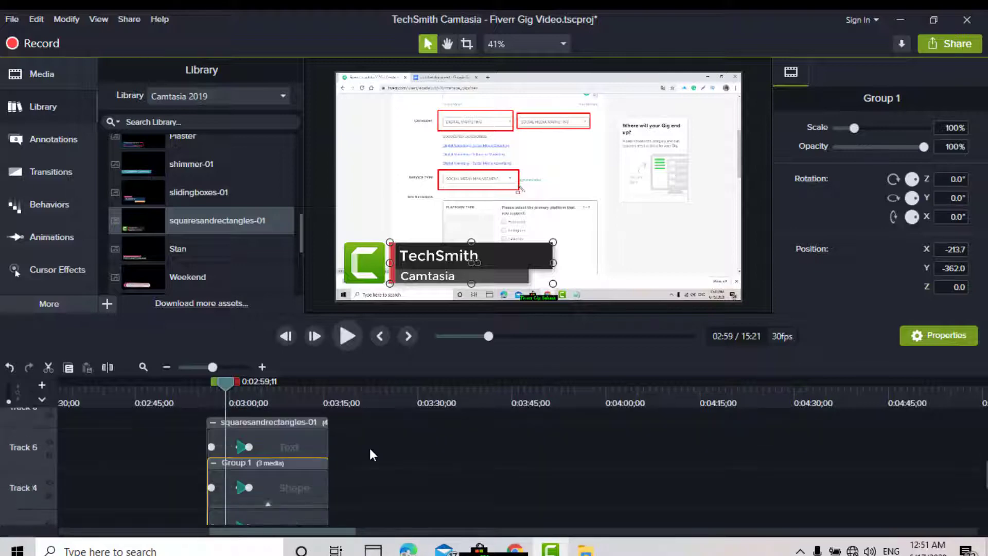
left_click(275, 439)
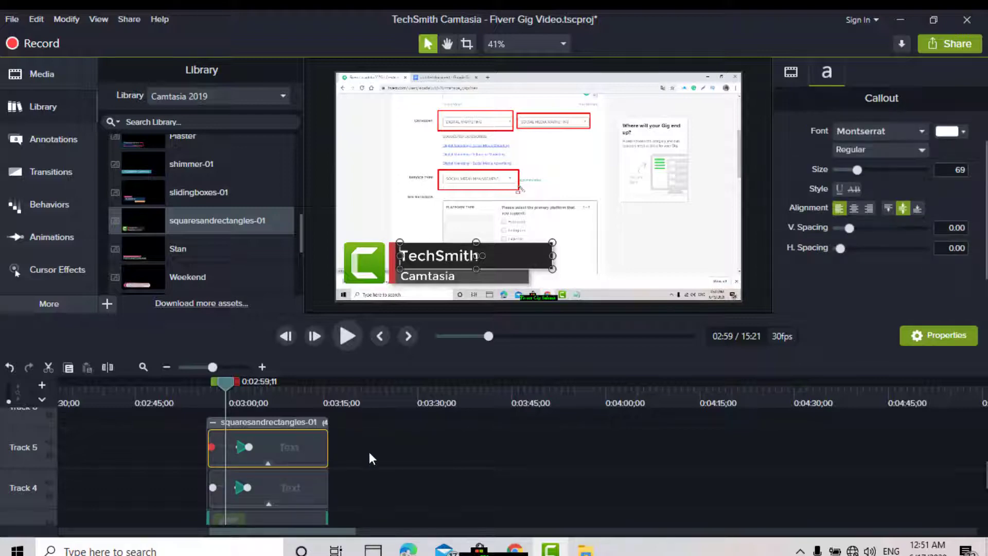
scroll(368, 450, "down", 2)
left_click(245, 457)
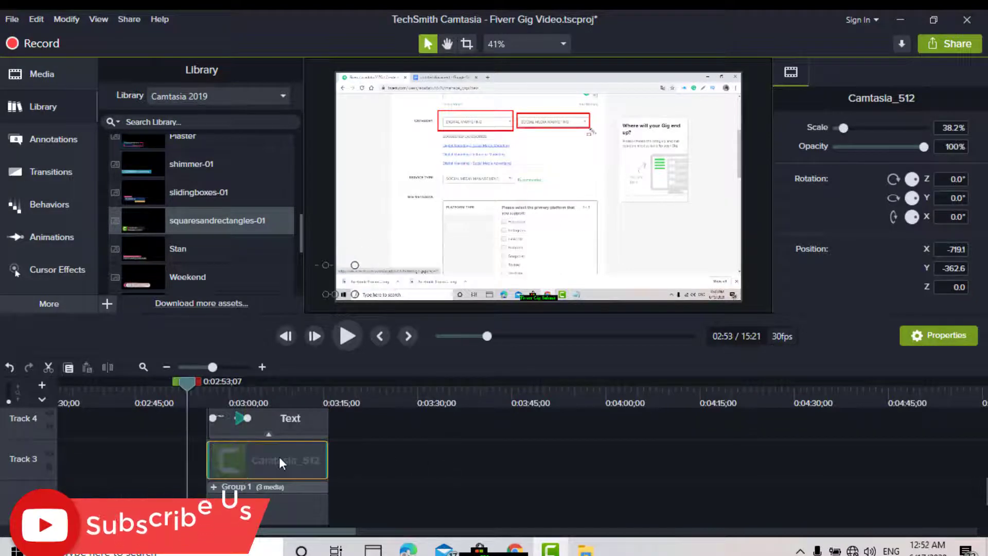
right_click(279, 458)
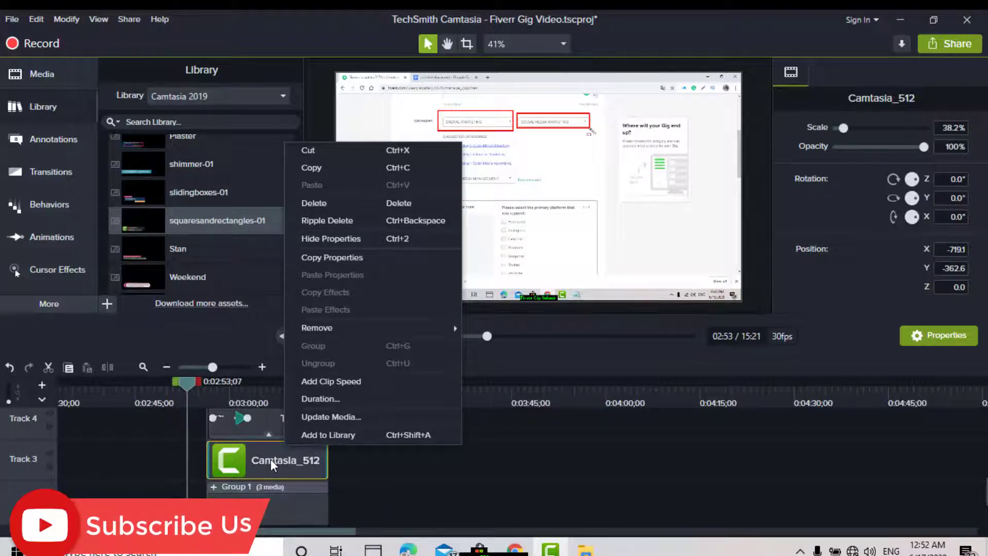
left_click(314, 205)
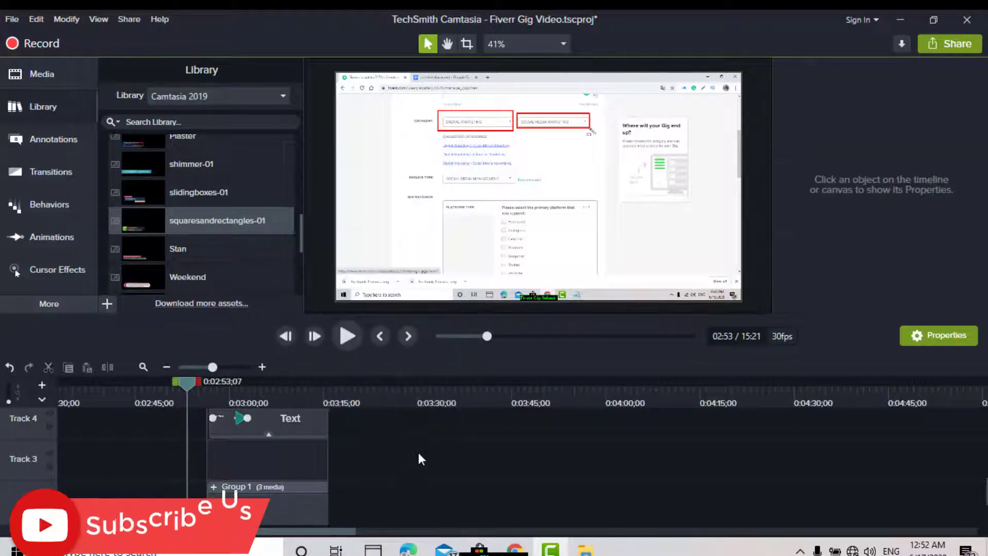
Step: Place the MY FINAL LOGO image on Track 3 inside the lower third group, at the group's start
left_click(53, 83)
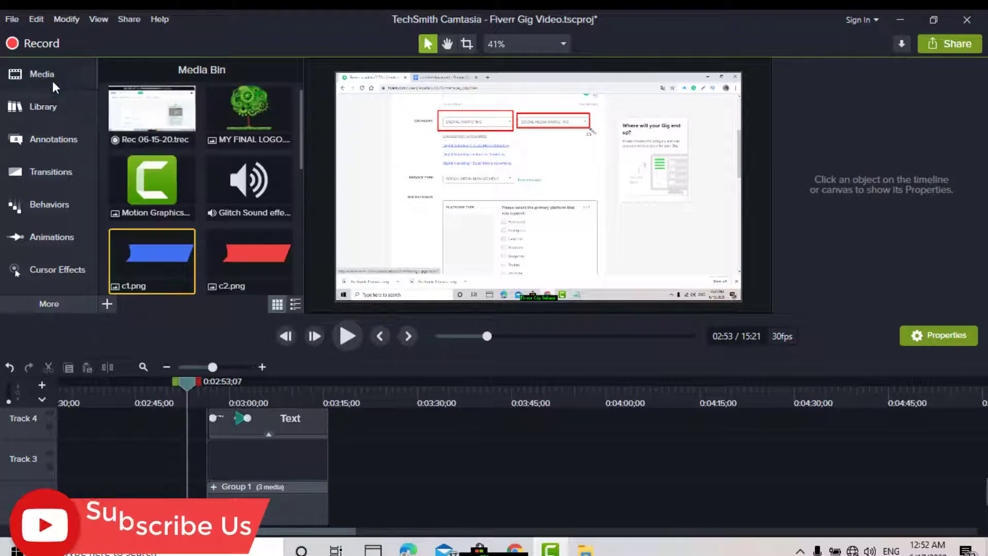
left_click(239, 117)
left_click_drag(240, 118, 209, 443)
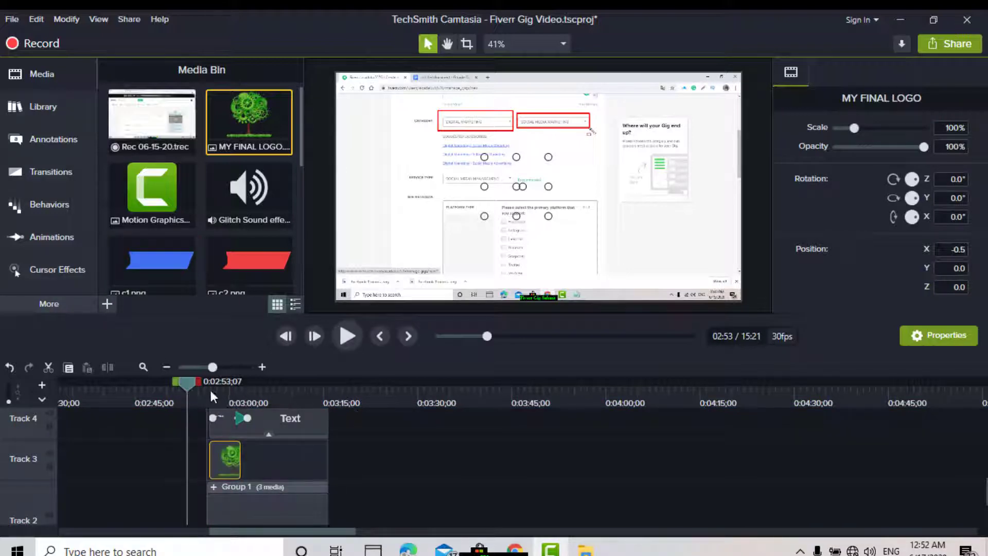
Step: Move the tree logo beside the lower third's red bar and scale it down to about 70%
left_click_drag(190, 381, 205, 381)
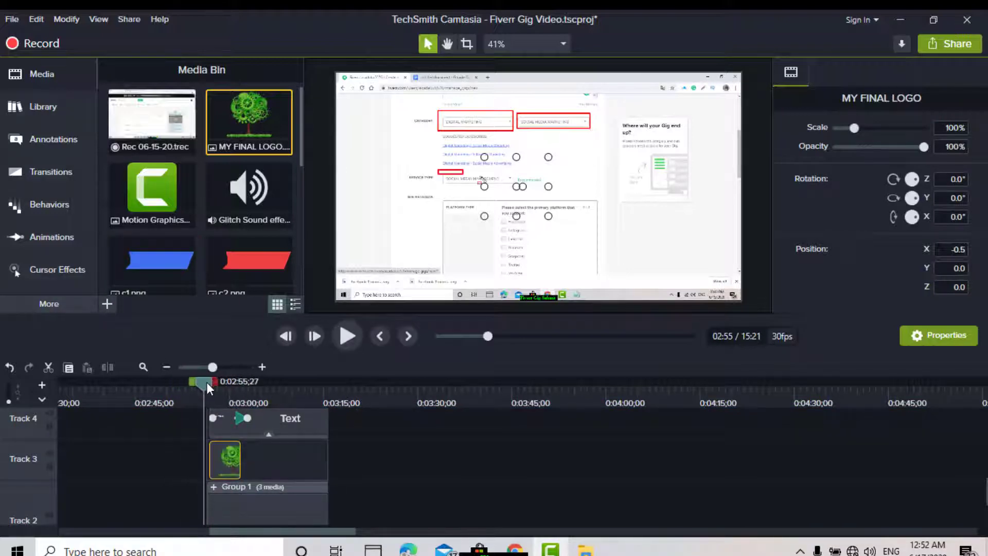
left_click(344, 335)
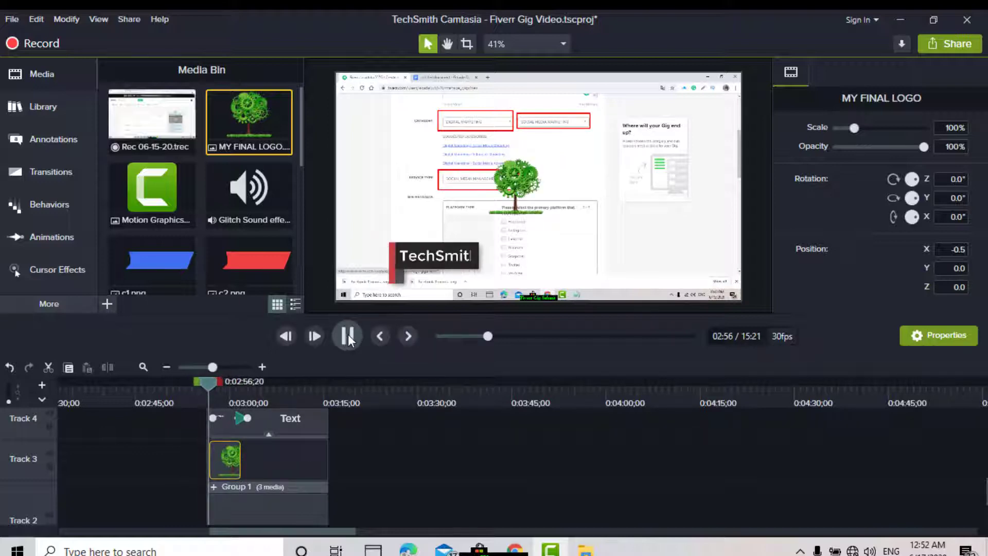
left_click(349, 335)
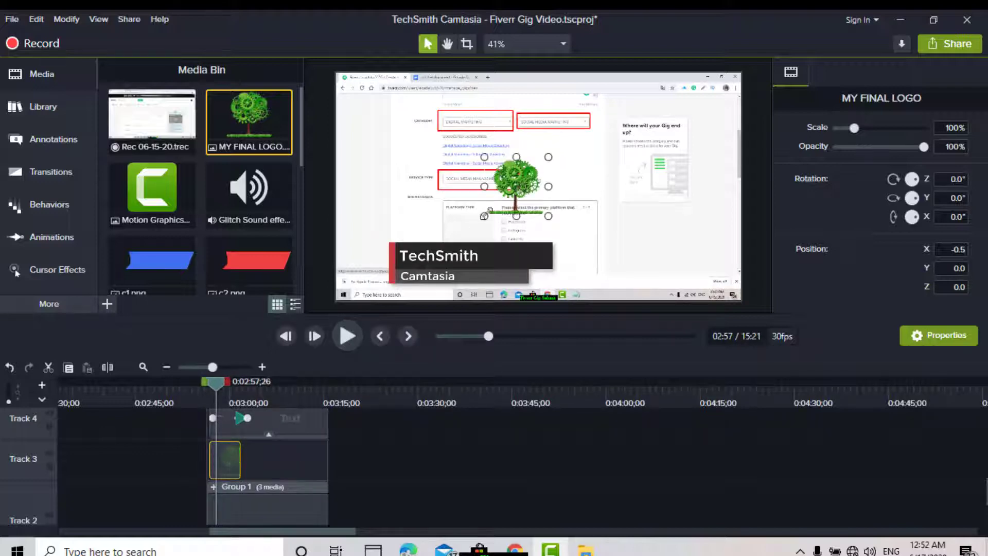
left_click_drag(515, 185, 361, 259)
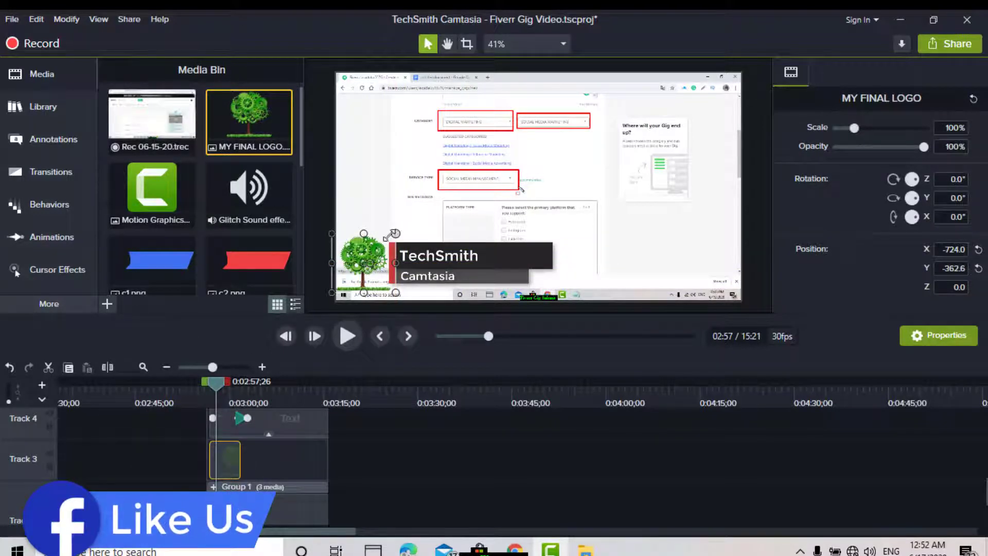
left_click_drag(395, 234, 386, 242)
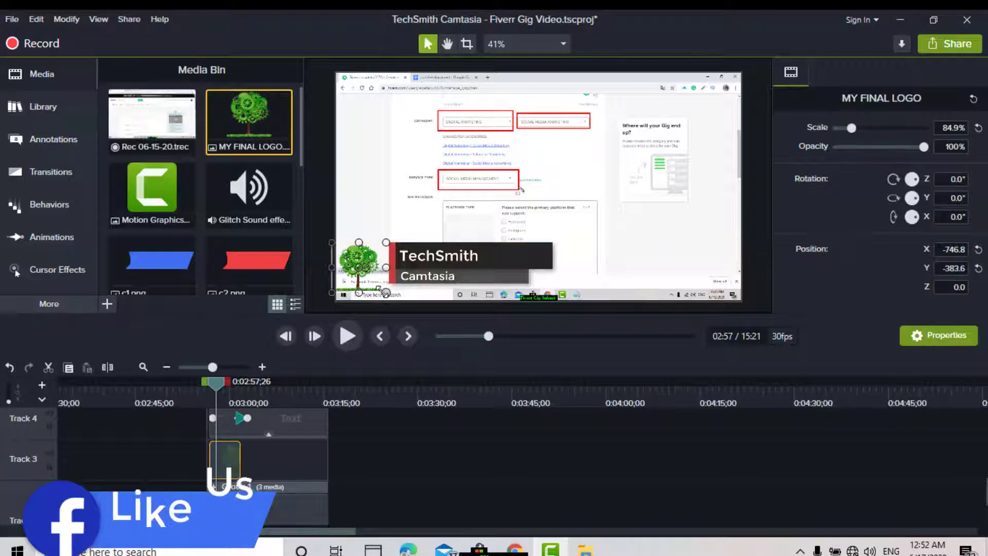
left_click_drag(382, 290, 382, 283)
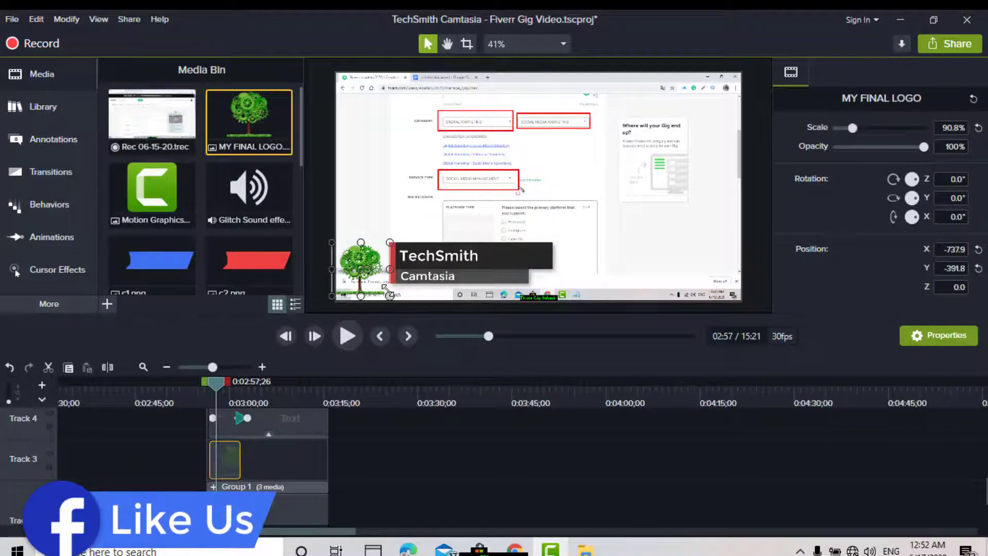
left_click_drag(382, 284, 383, 240)
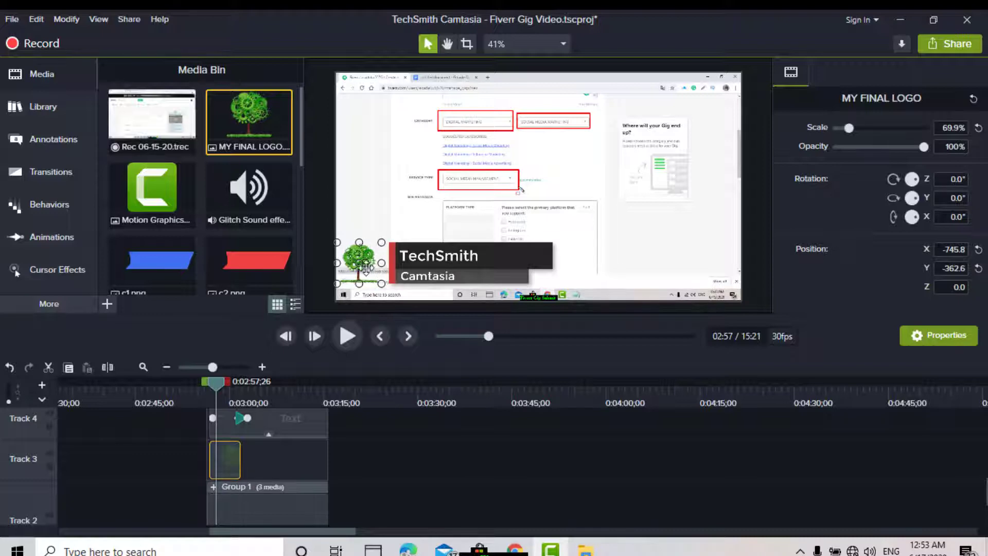
Step: Replace the lower third's TechSmith title with "Tech Tree 360", trying centre alignment before setting it to left alignment
left_click(444, 262)
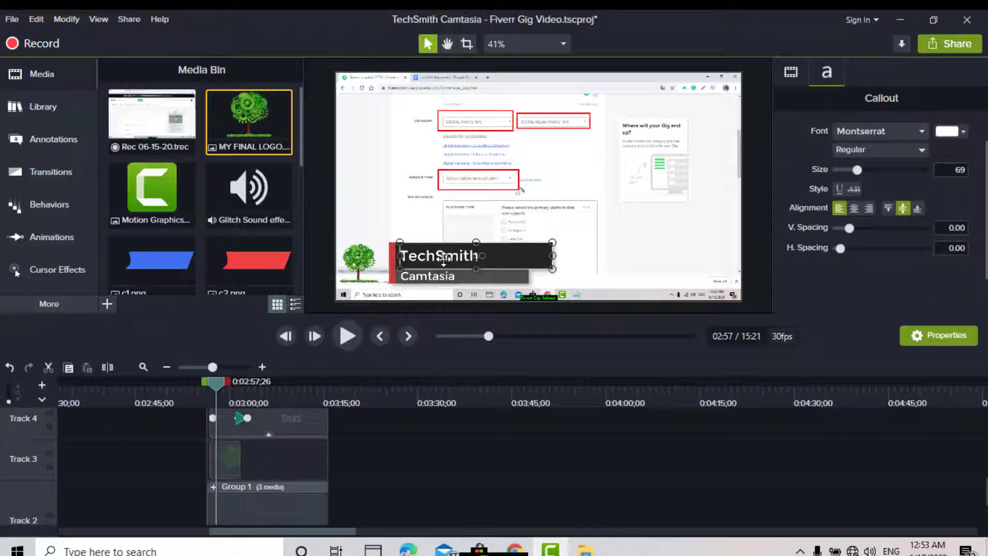
double_click(490, 257)
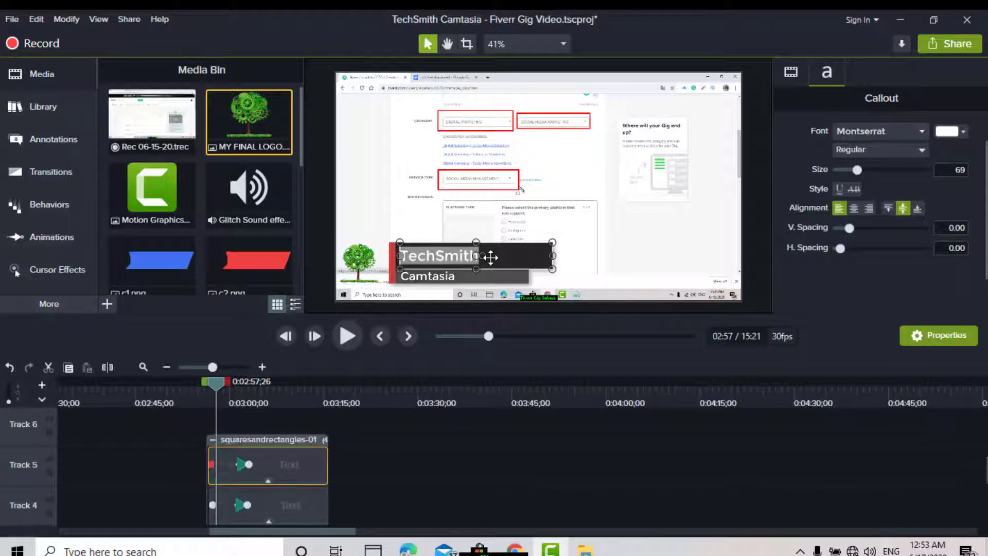
key("BackSpace")
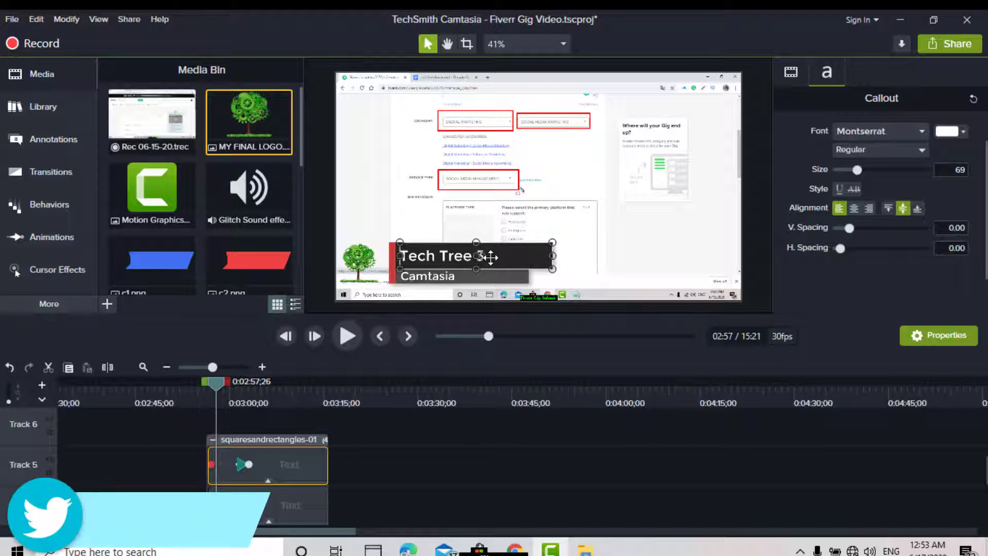
type("60")
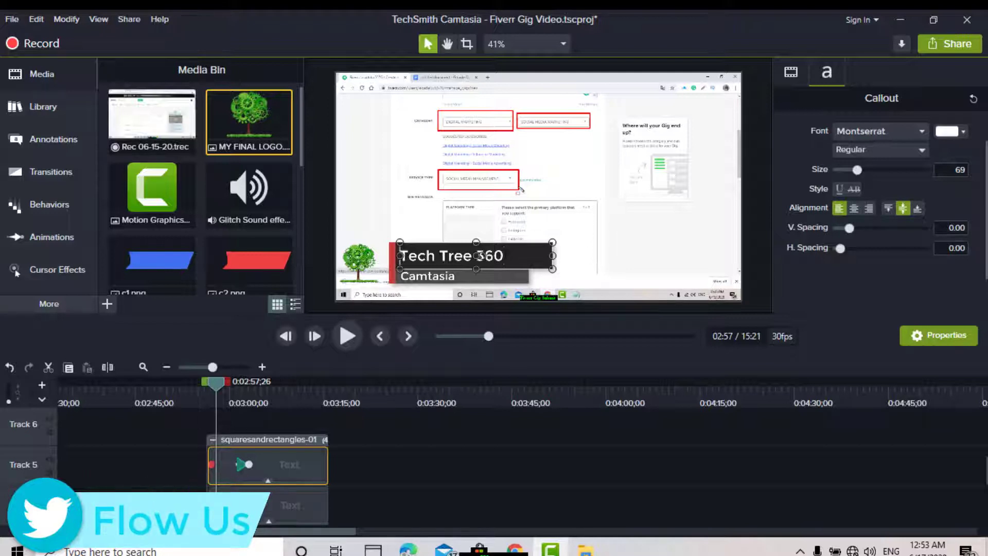
left_click(856, 209)
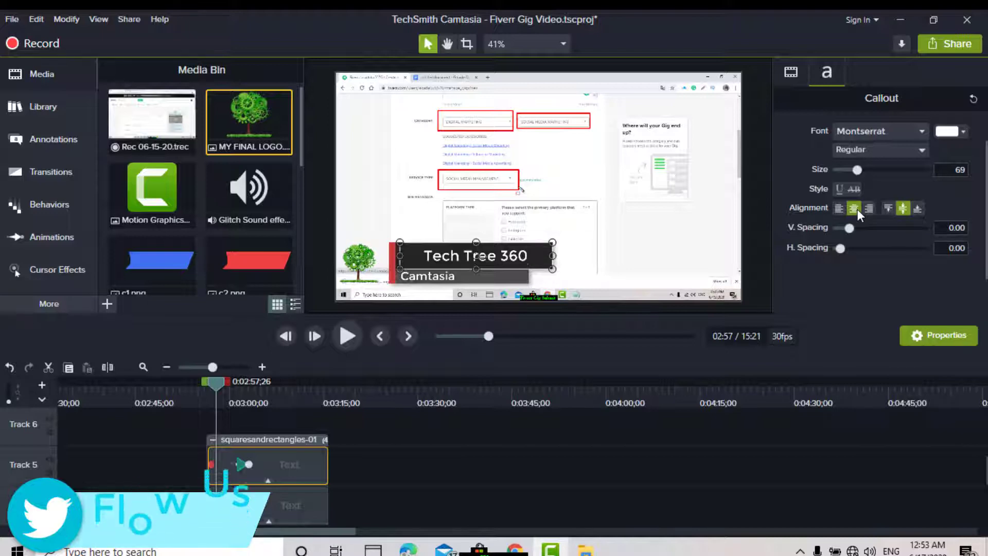
left_click(841, 208)
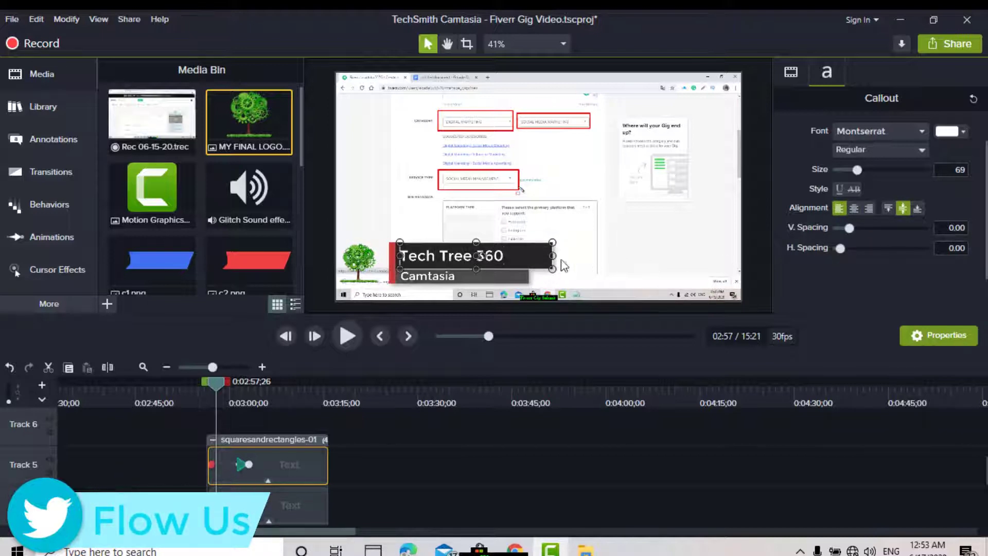
Step: Replace the lower third's Camtasia subtitle with "Tree Of Knowlede", trying centre alignment before setting it back to left alignment
left_click(480, 276)
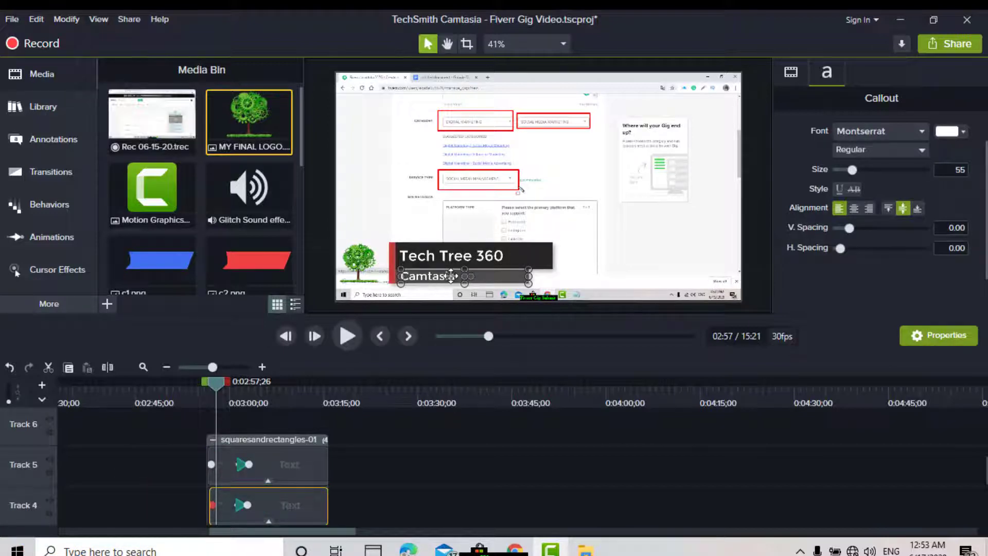
double_click(450, 276)
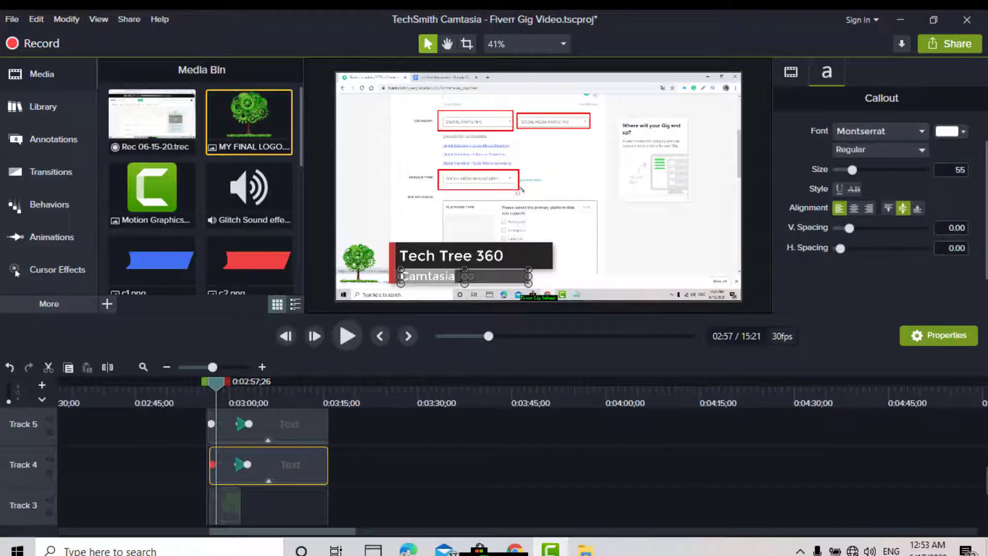
key("BackSpace")
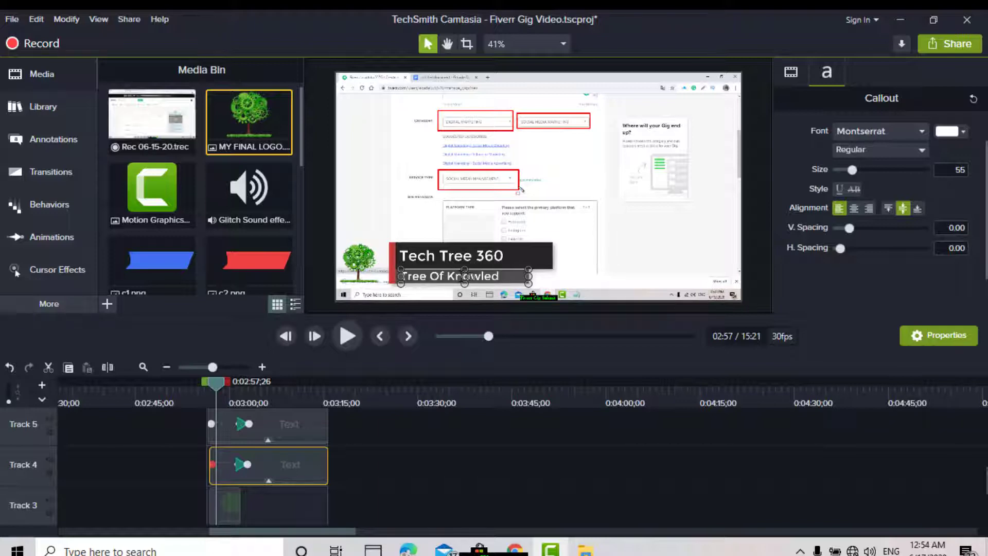
type("e")
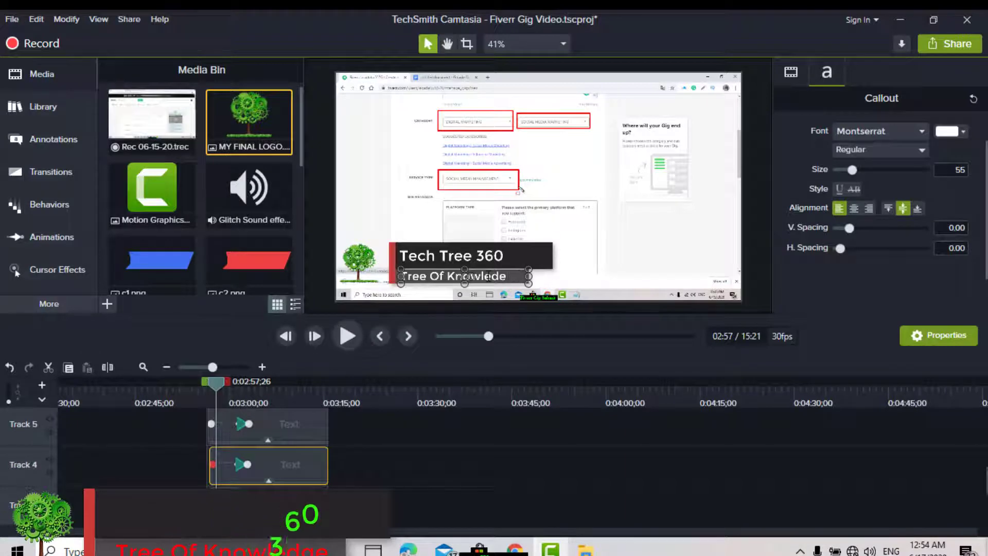
left_click(856, 208)
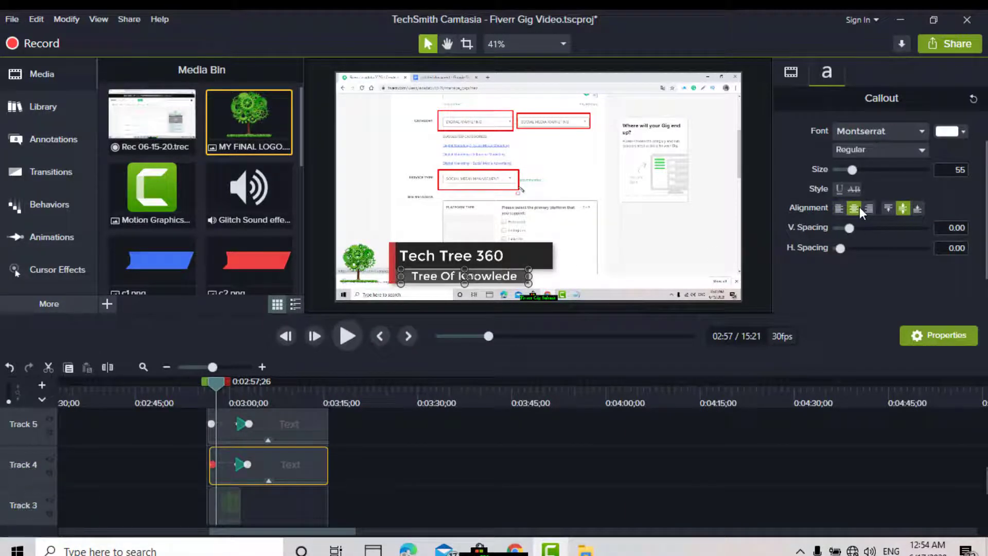
left_click(842, 207)
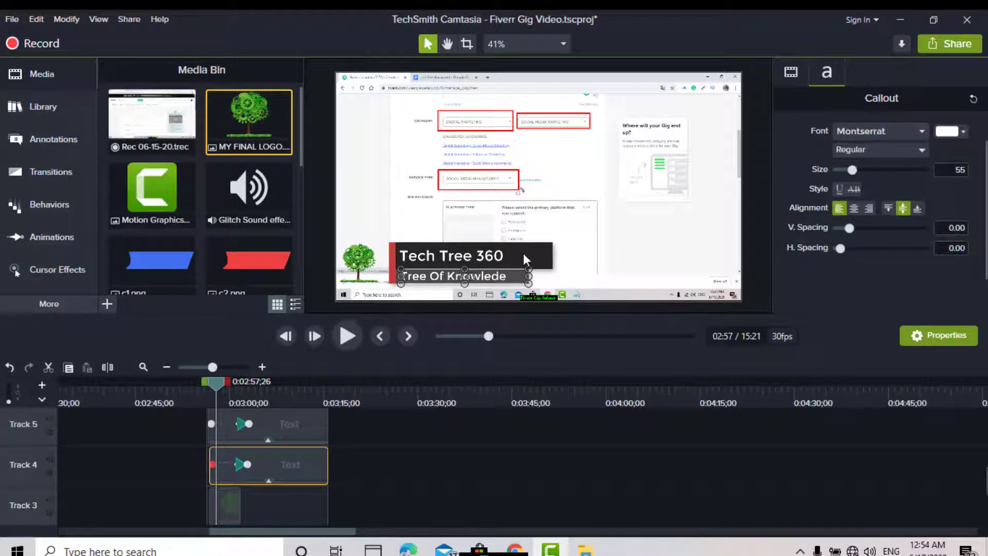
Step: Set the font colour of the "Tech Tree 360" title to bright green, #09F509
left_click(505, 254)
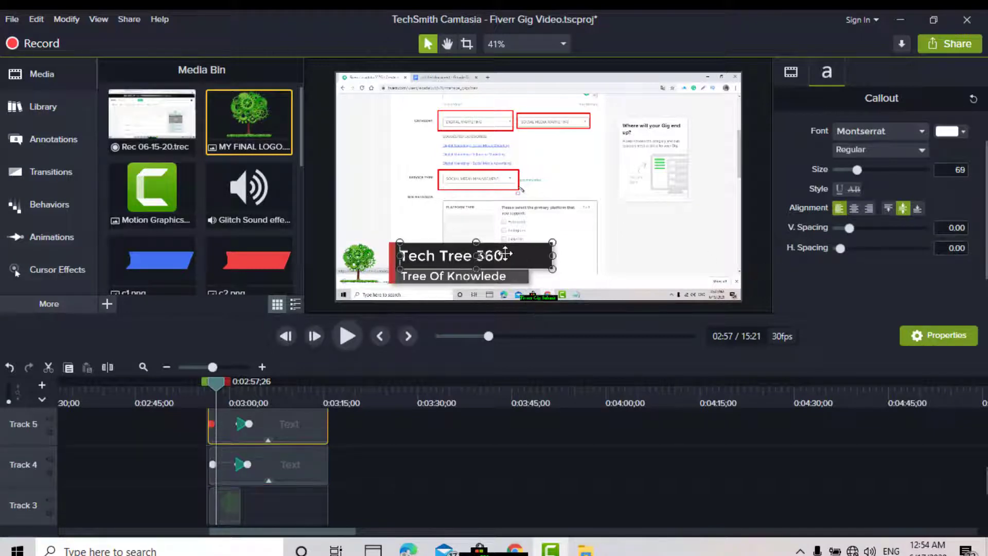
double_click(505, 254)
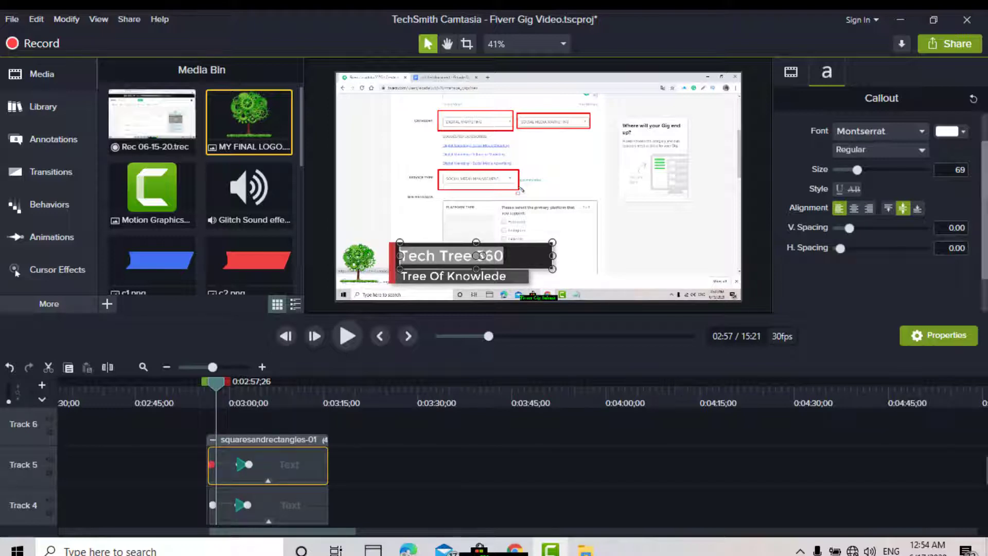
left_click(963, 133)
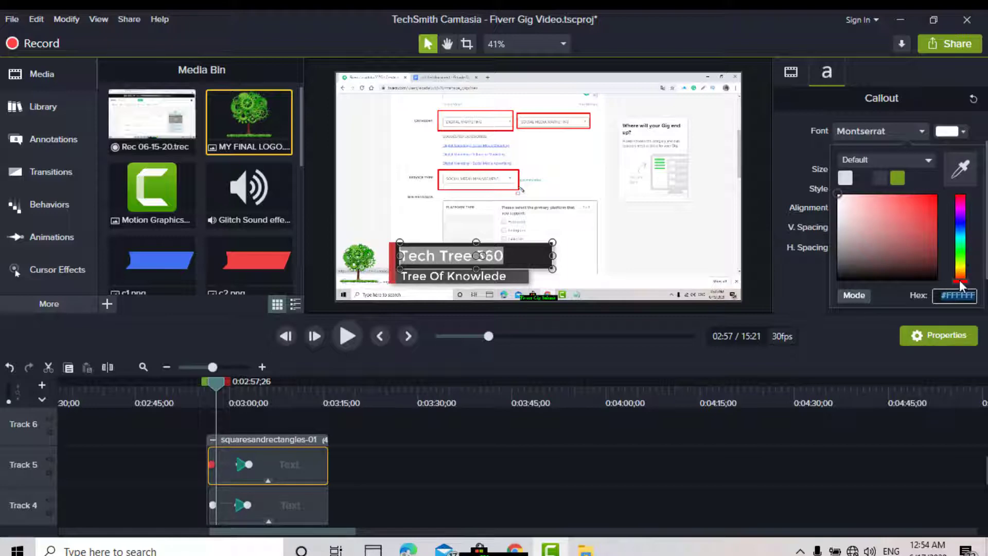
left_click_drag(960, 286, 962, 250)
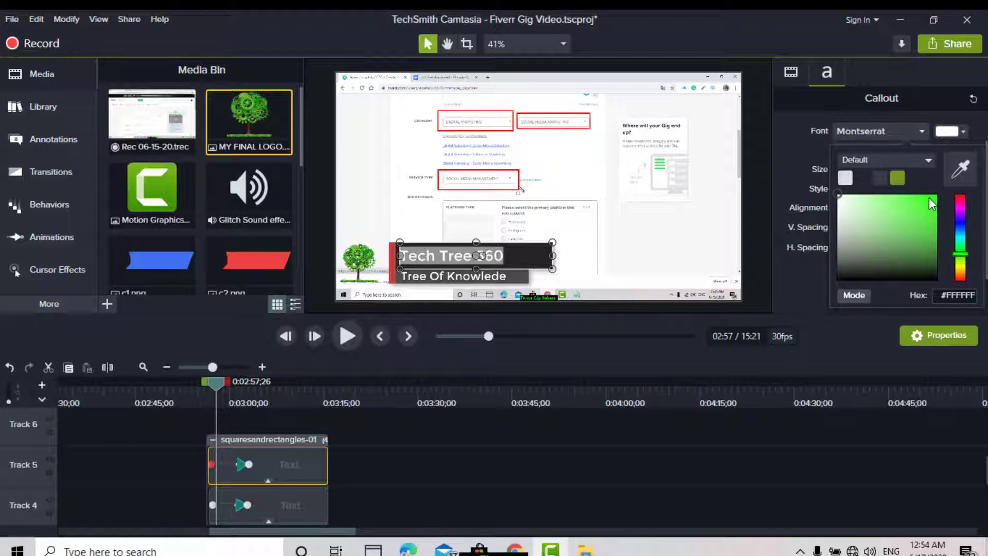
left_click_drag(932, 197, 934, 196)
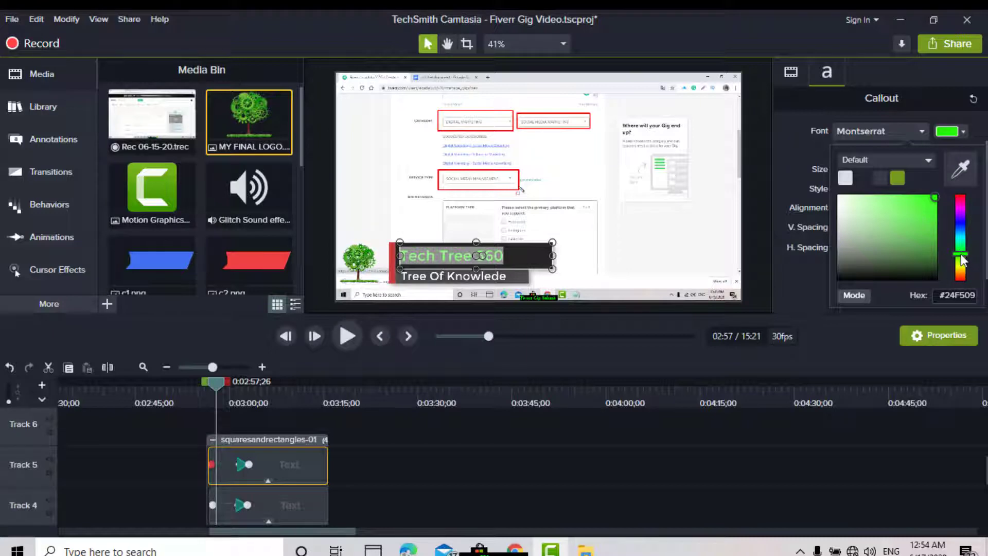
left_click_drag(961, 255, 960, 259)
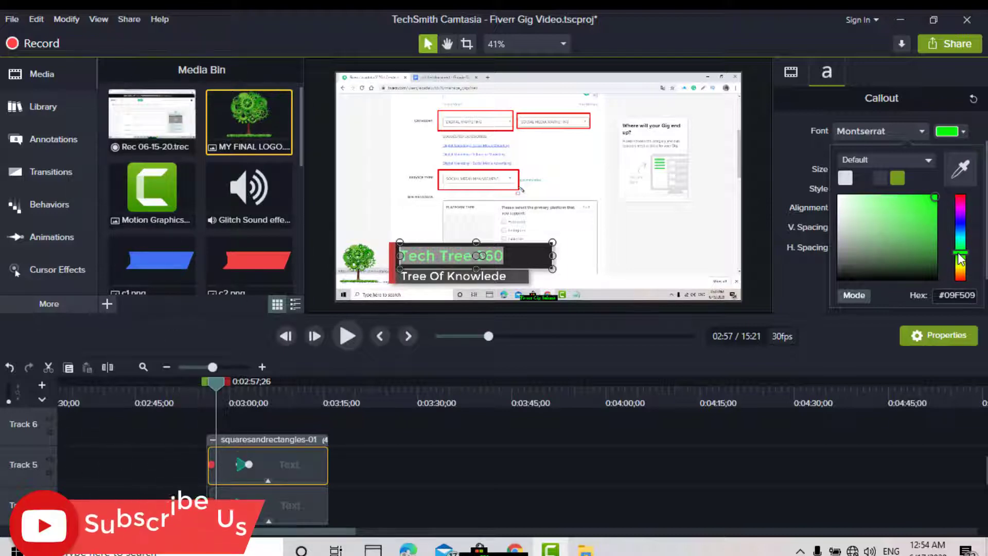
left_click(523, 262)
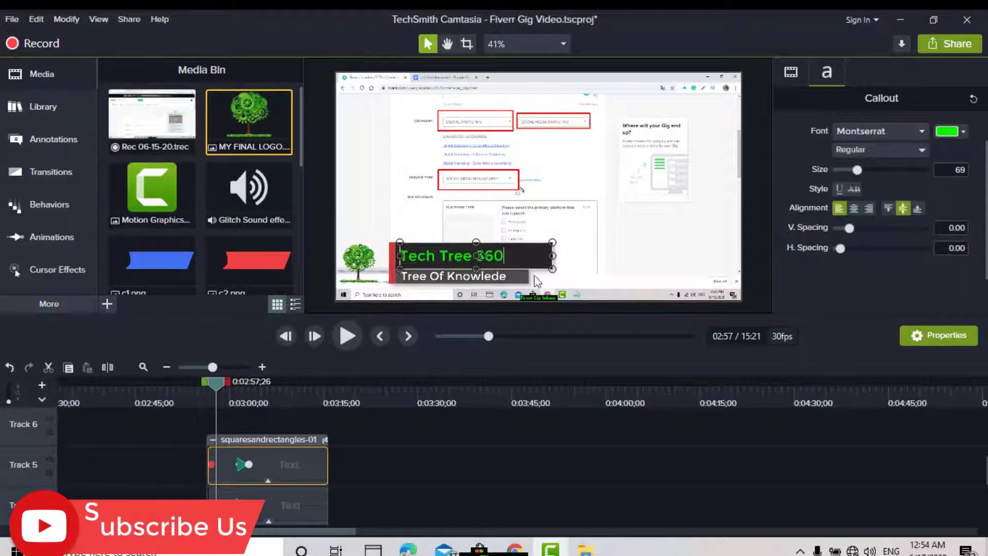
Step: Set the font colour of the lower third's subtitle to red, #FB072F, and deselect it
left_click(511, 274)
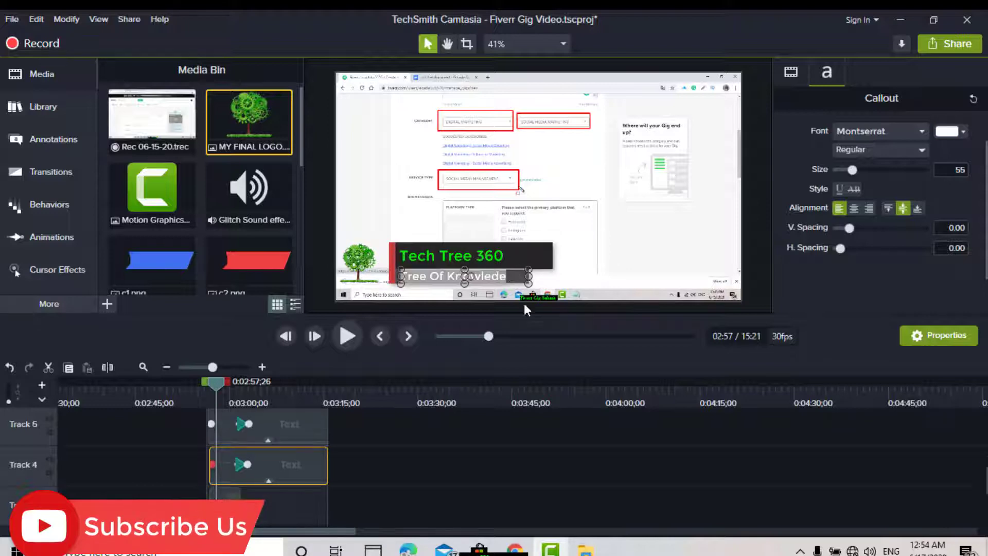
left_click(963, 131)
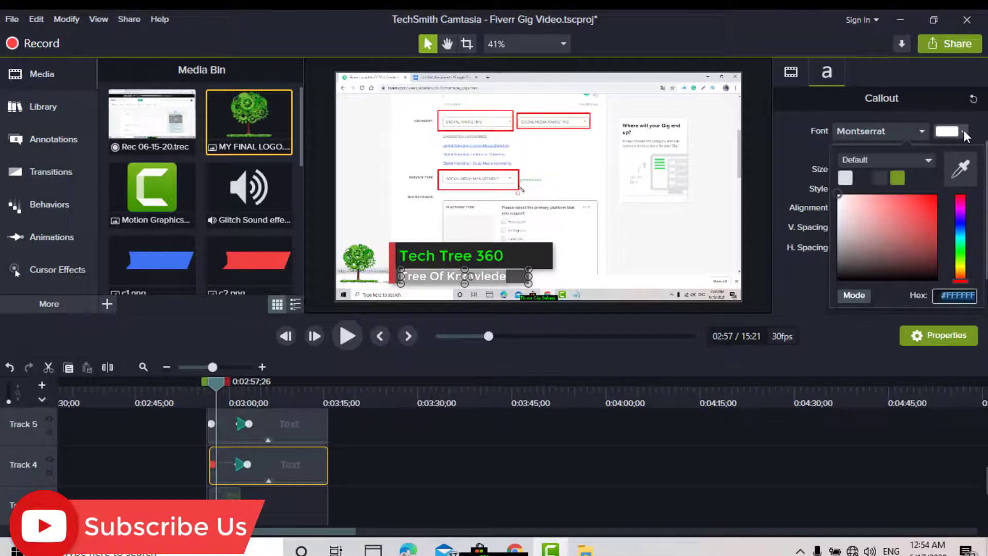
left_click(961, 277)
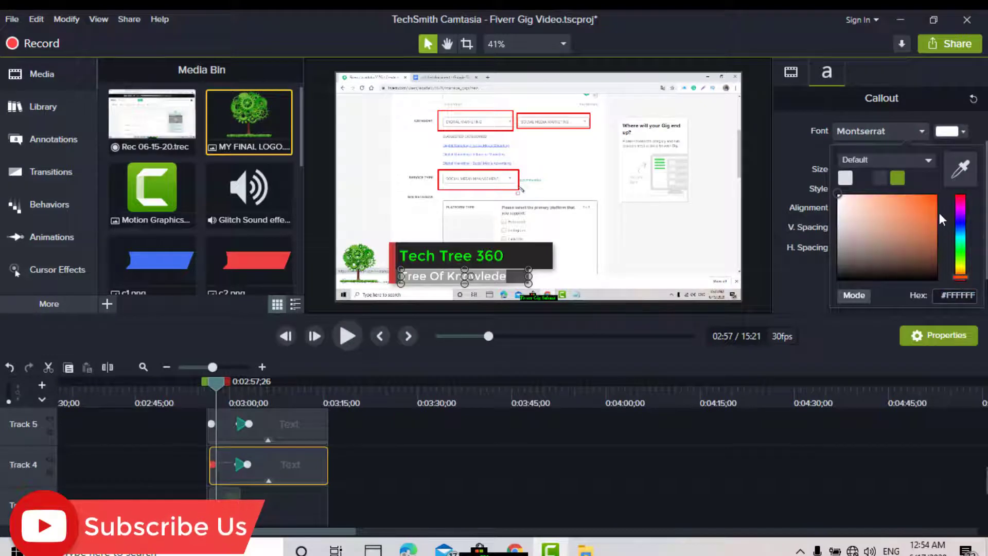
left_click(961, 274)
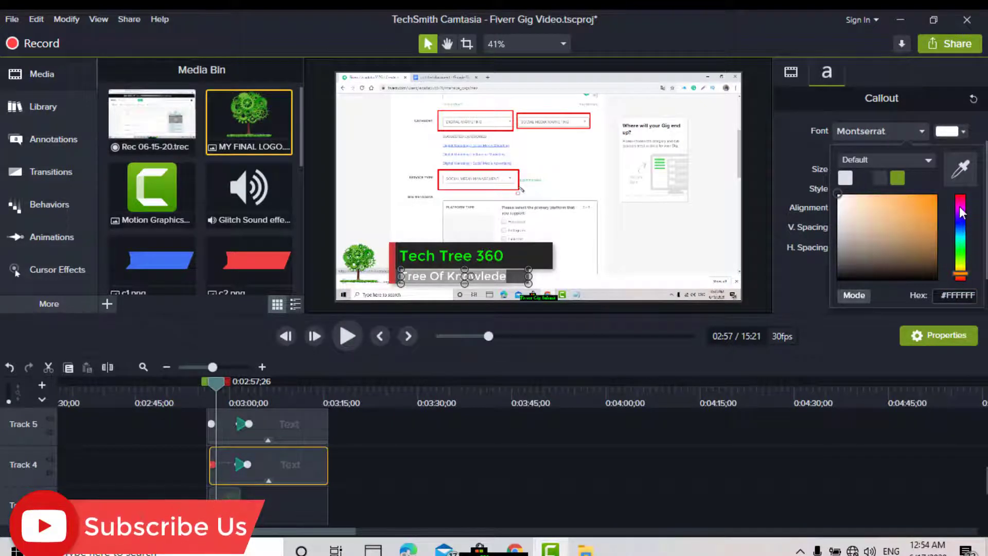
left_click_drag(960, 274, 957, 199)
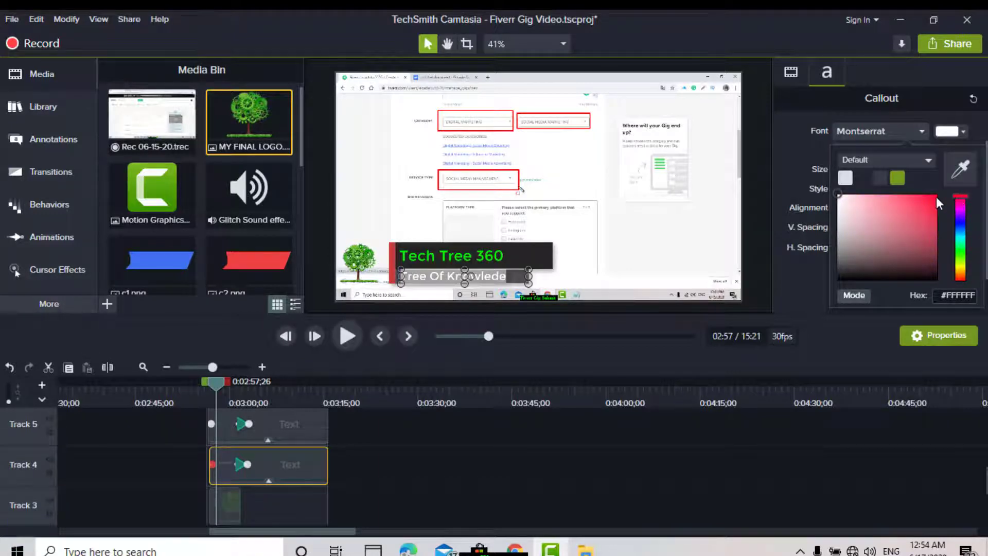
left_click(937, 199)
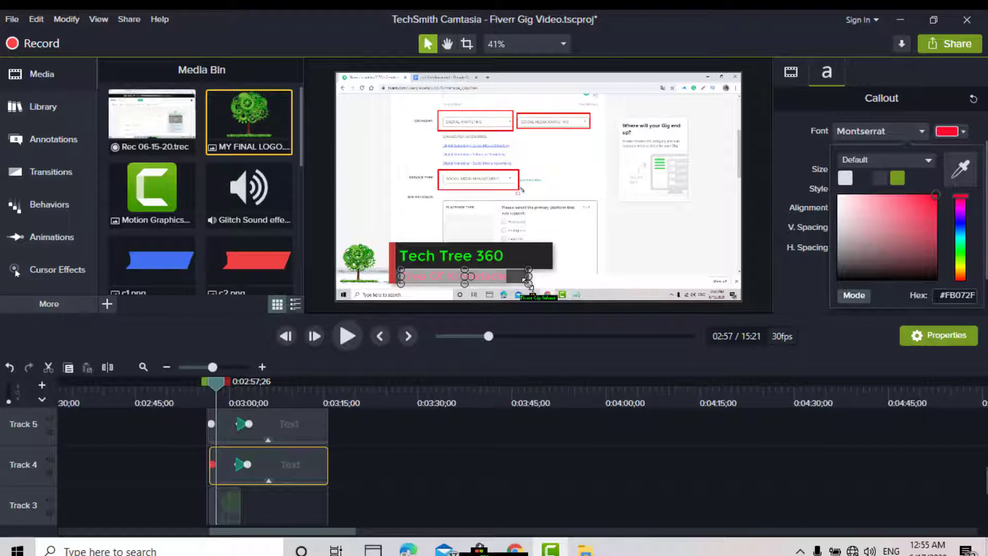
left_click(509, 279)
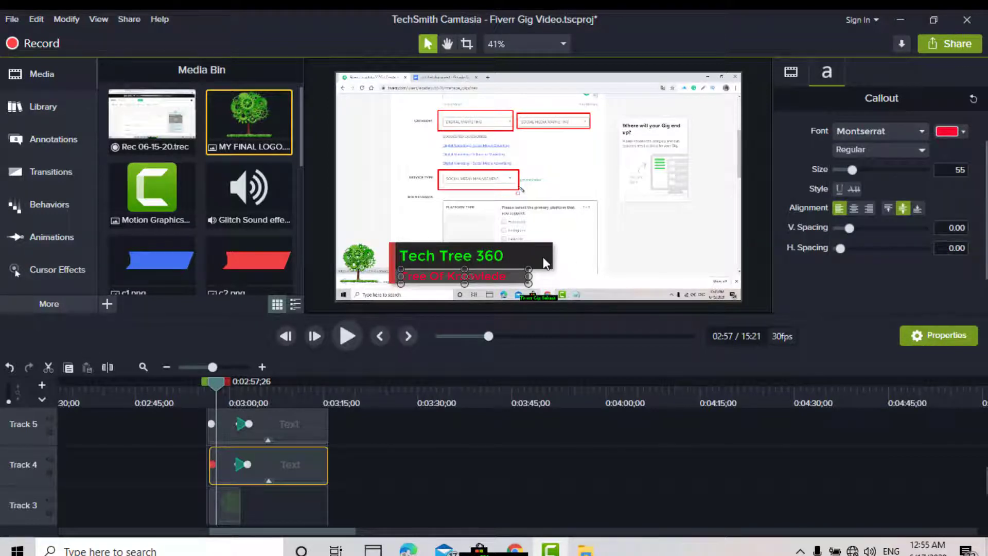
left_click(453, 420)
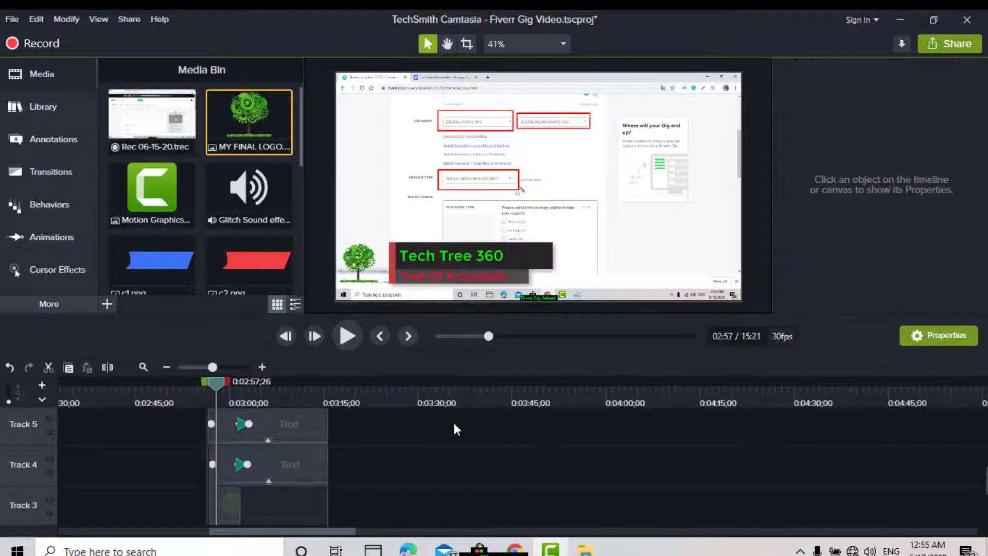
Step: Play the recoloured lower third from just before its start at about 2:56 to review its animation
left_click_drag(215, 383, 190, 383)
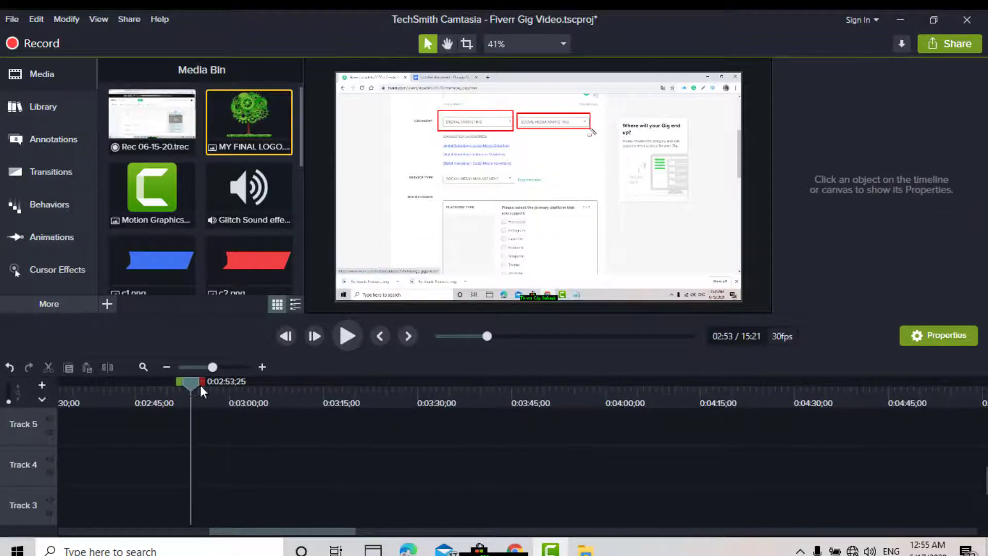
scroll(386, 431, "down", 3)
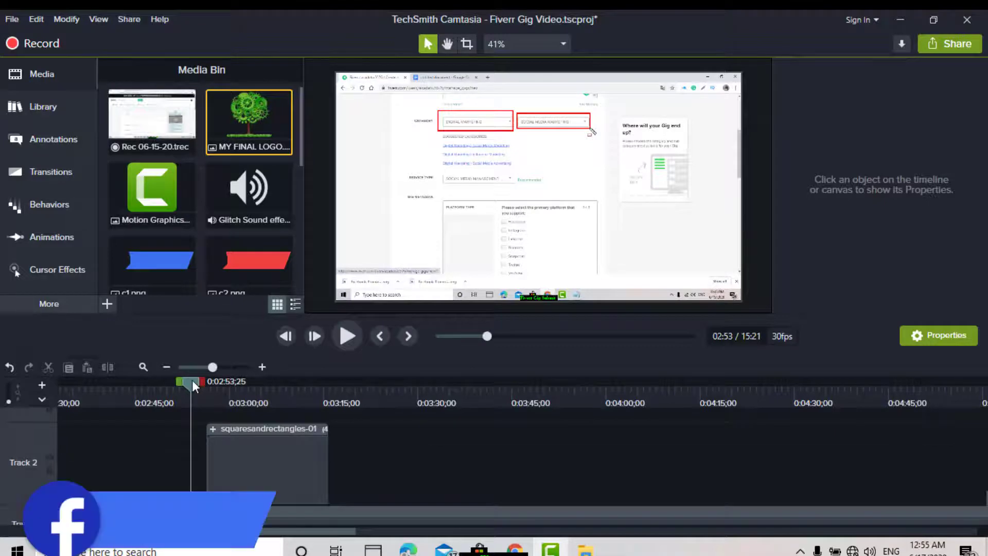
left_click_drag(192, 381, 206, 382)
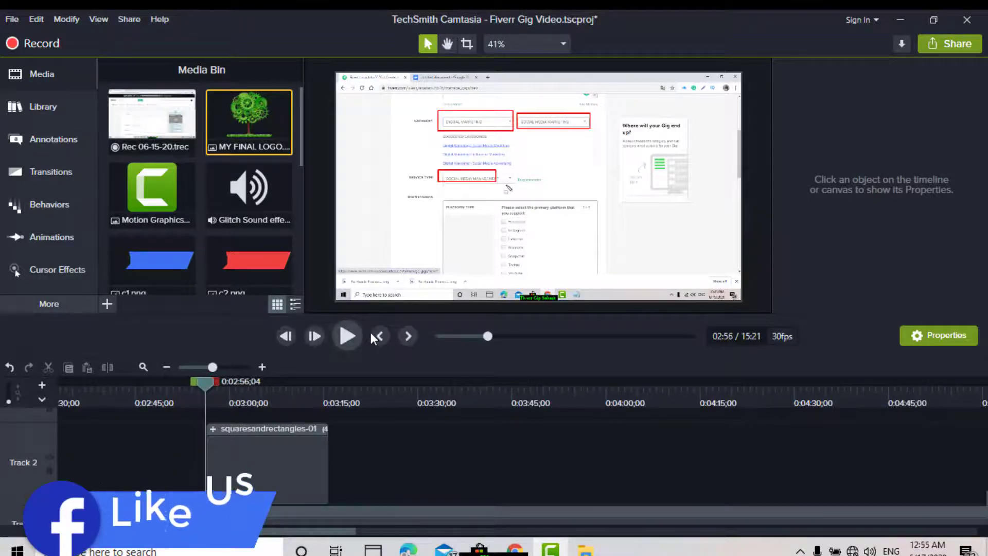
left_click(346, 334)
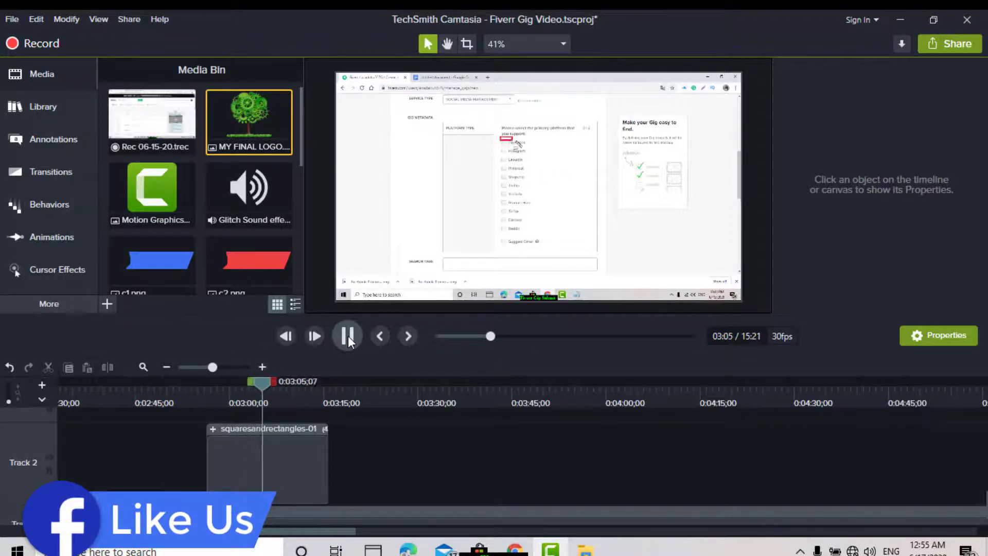
left_click(348, 335)
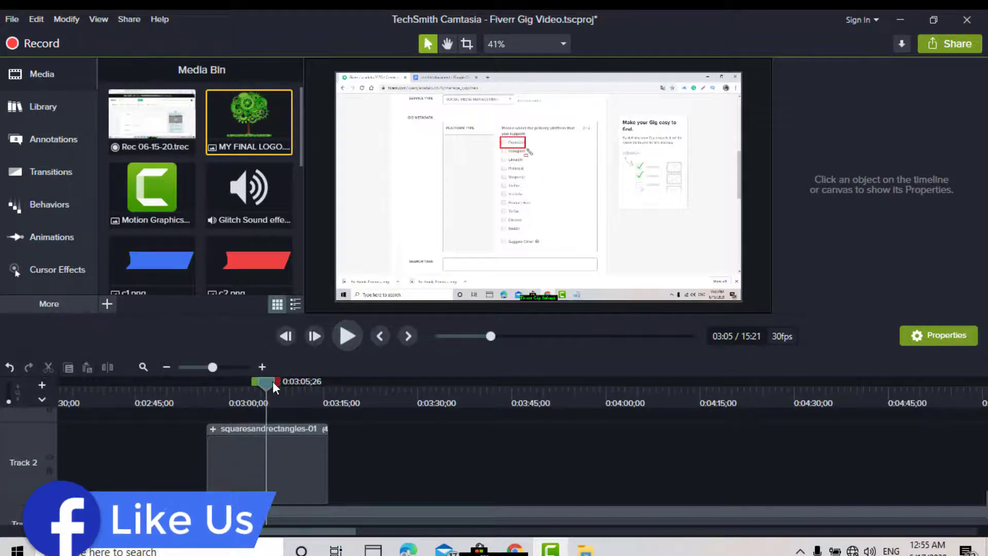
Step: Apply the Jump And Fall behavior to the "Tech Tree 360" title and play the lower third from its start
left_click_drag(272, 381, 221, 381)
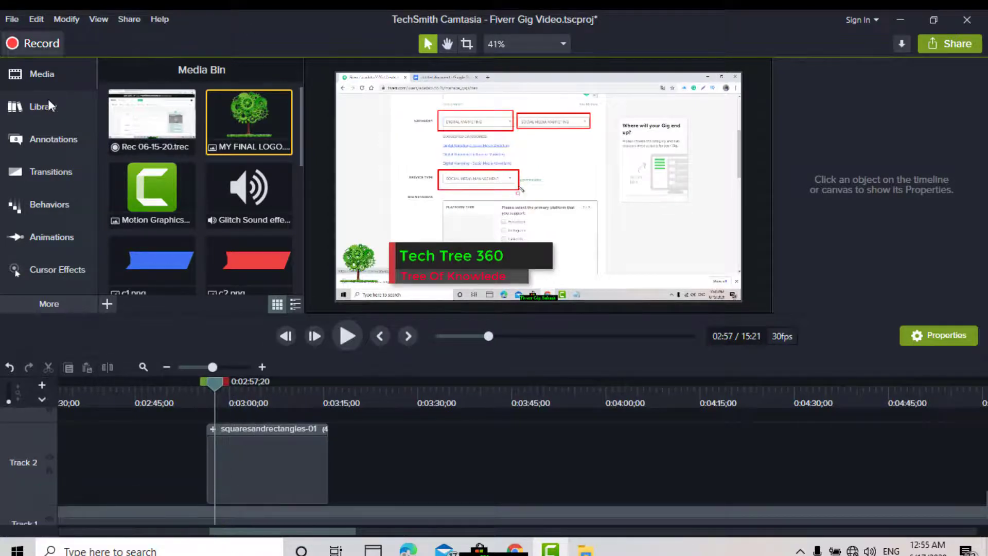
left_click(36, 145)
left_click(39, 174)
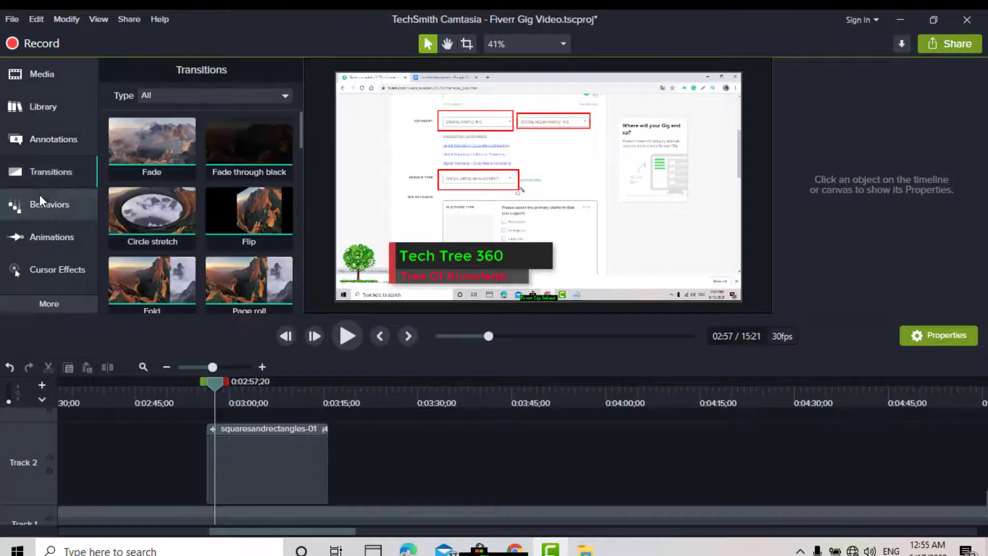
left_click(41, 199)
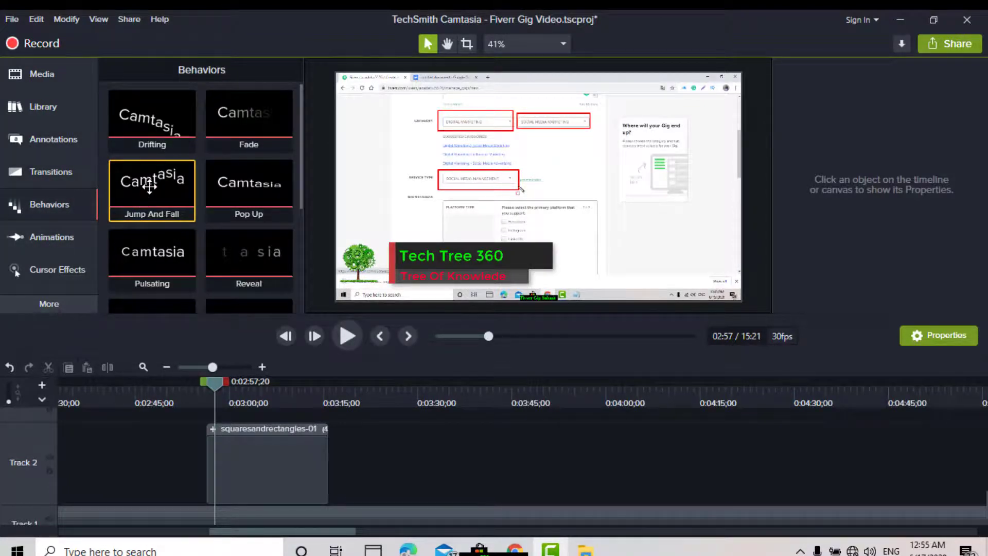
left_click_drag(148, 184, 432, 251)
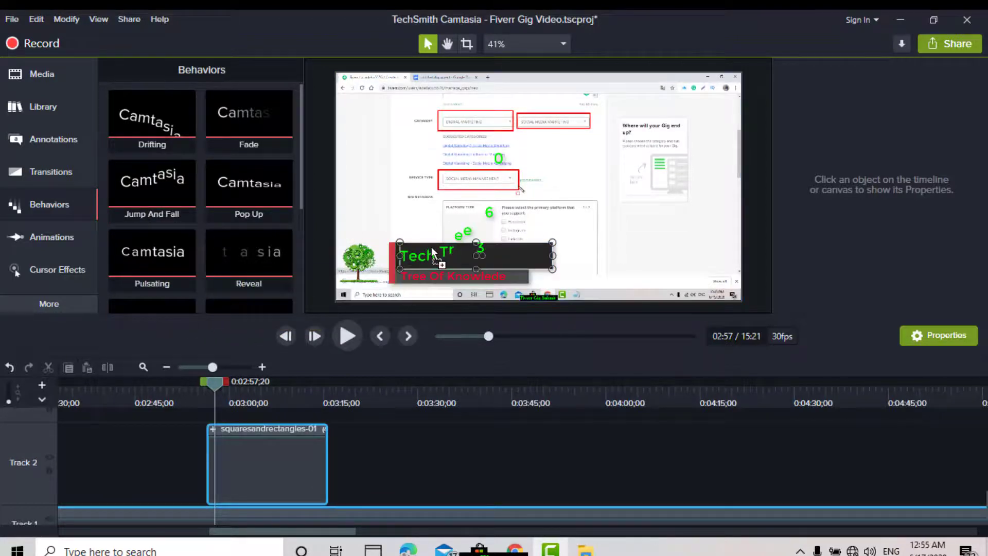
left_click(374, 455)
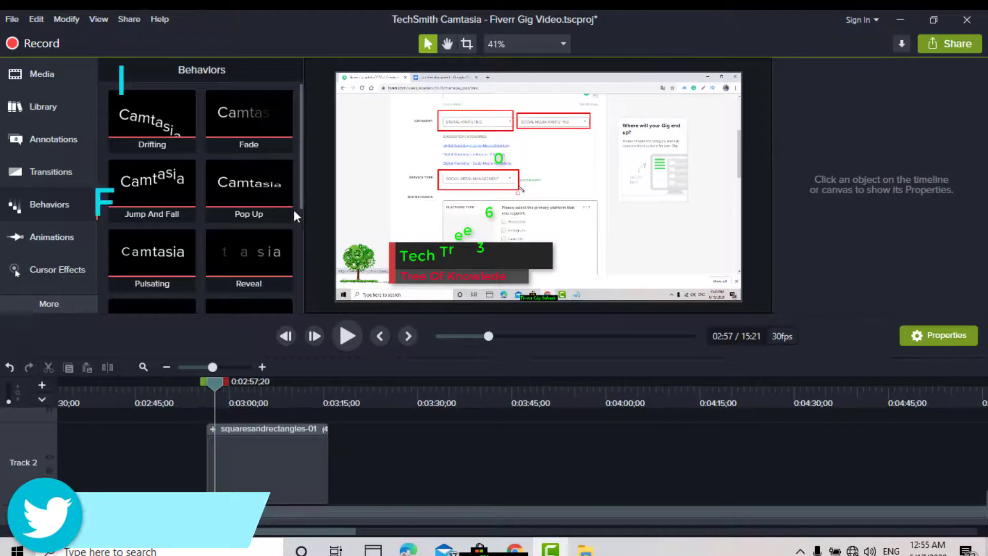
left_click_drag(221, 382, 211, 382)
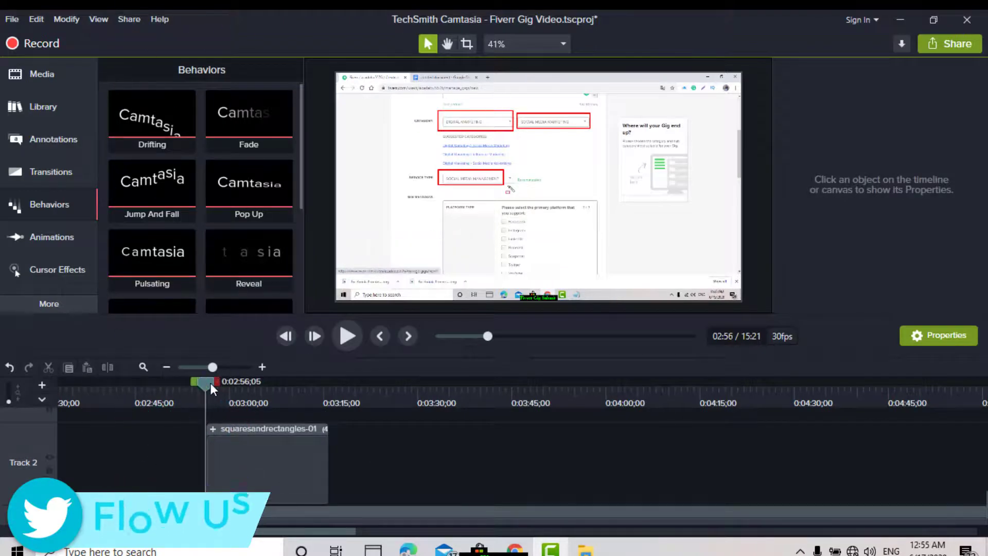
left_click(347, 336)
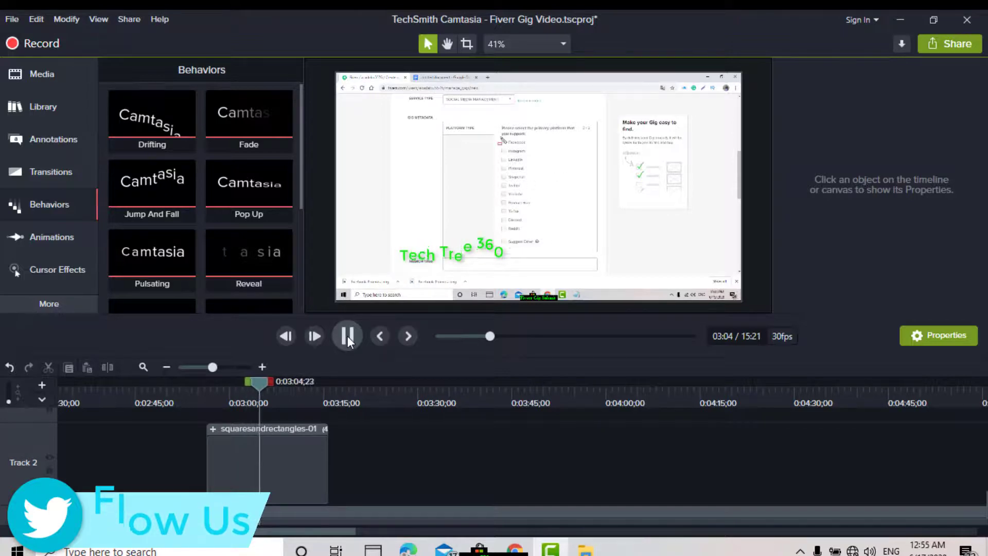
left_click(347, 337)
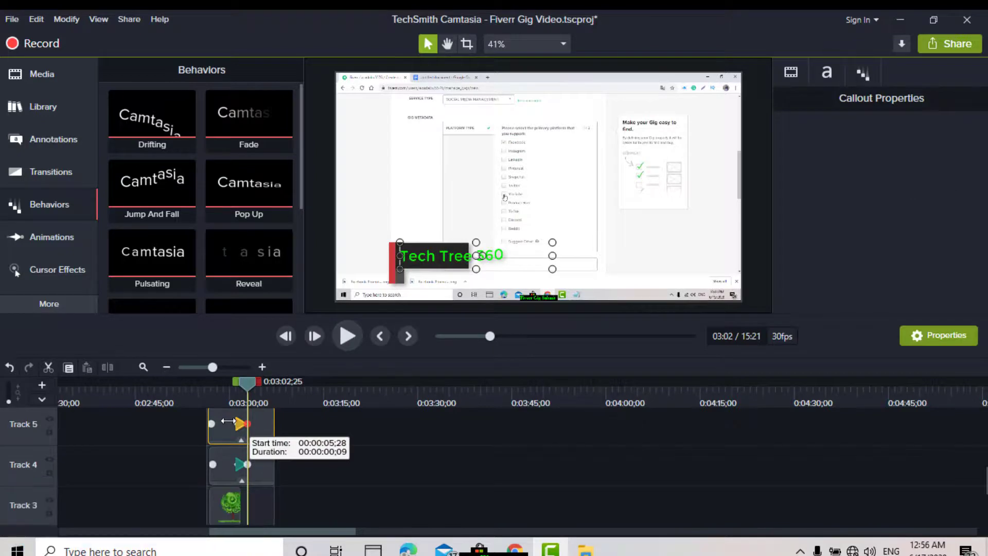
Step: Shorten the squaresandrectangles-01 group so it ends at about 3:04, and play it back from about 2:59
left_click_drag(228, 421, 259, 423)
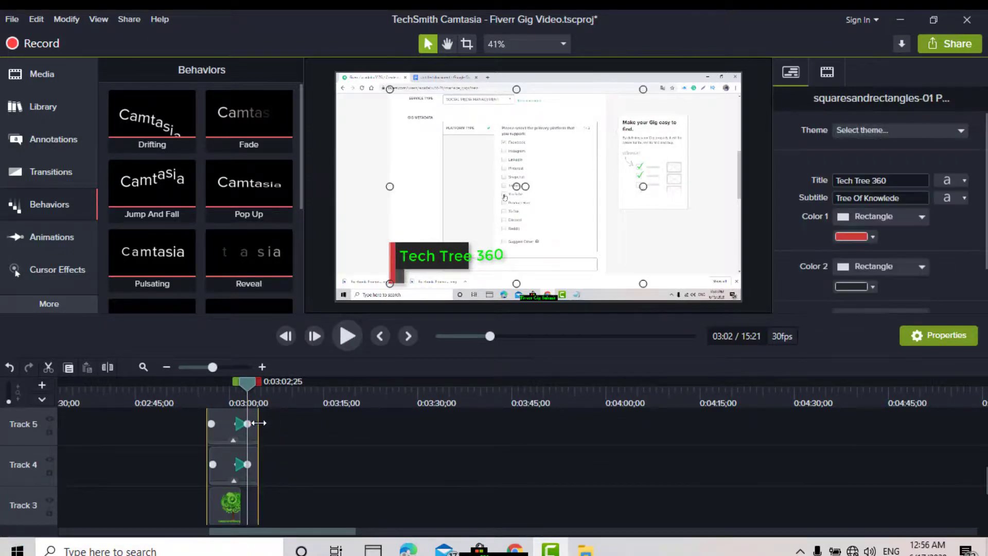
left_click_drag(247, 383, 226, 384)
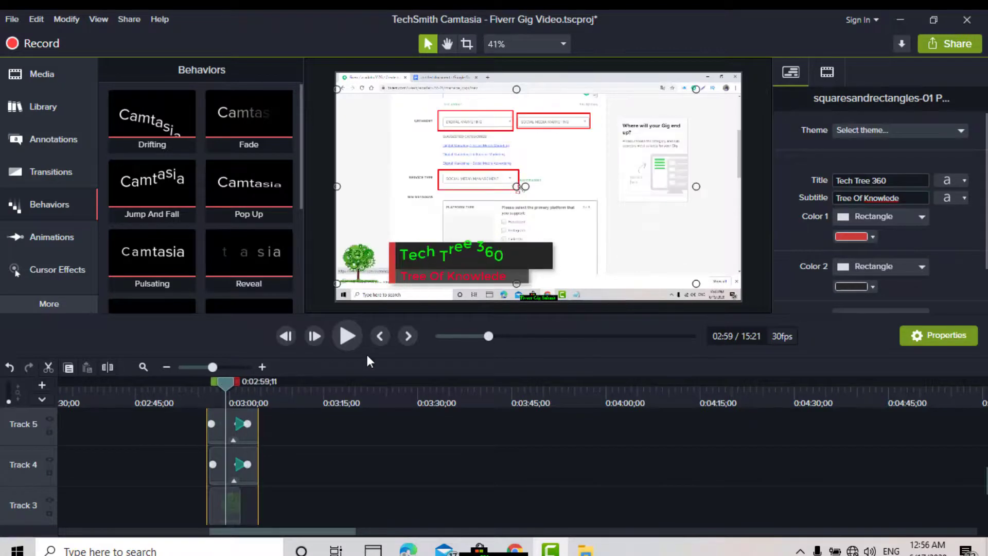
left_click(353, 342)
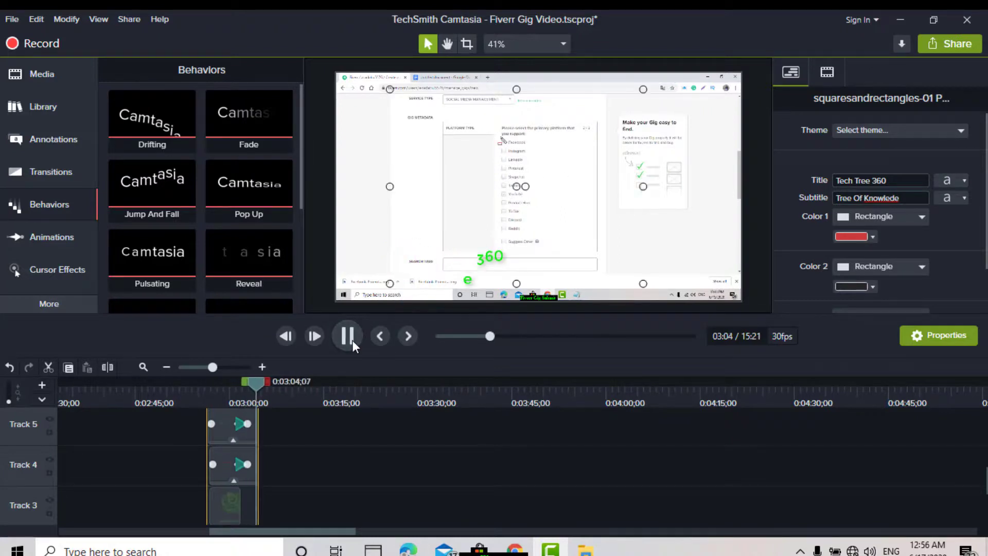
left_click(352, 340)
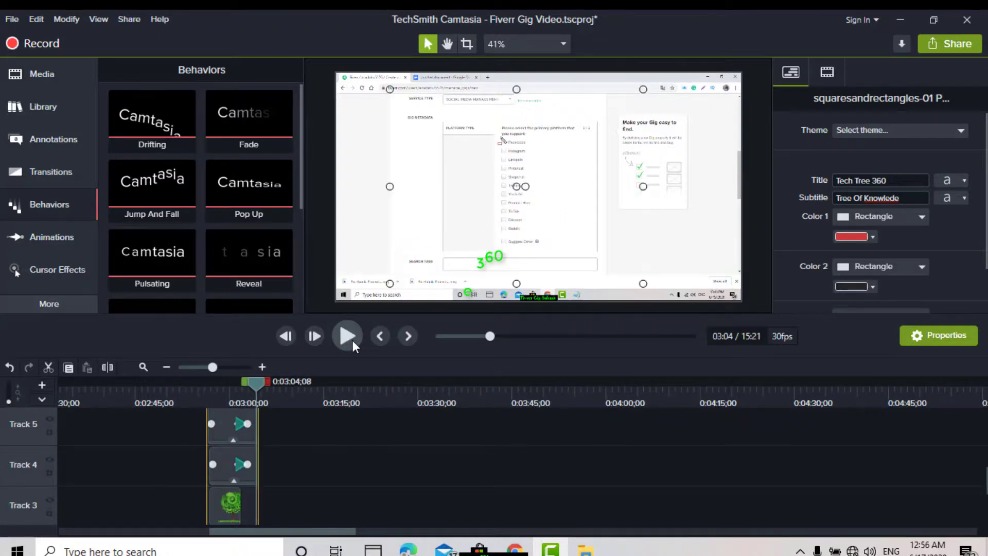
left_click(352, 339)
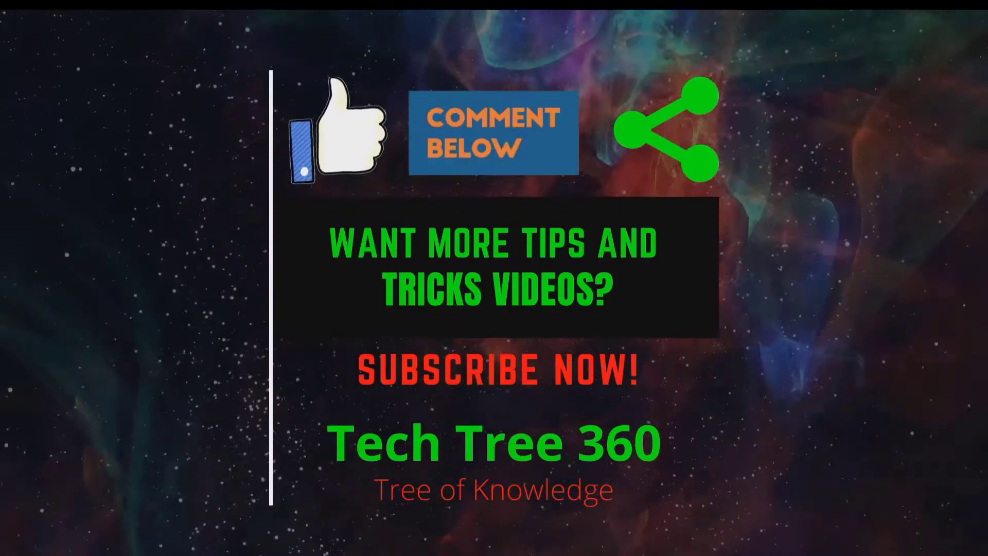